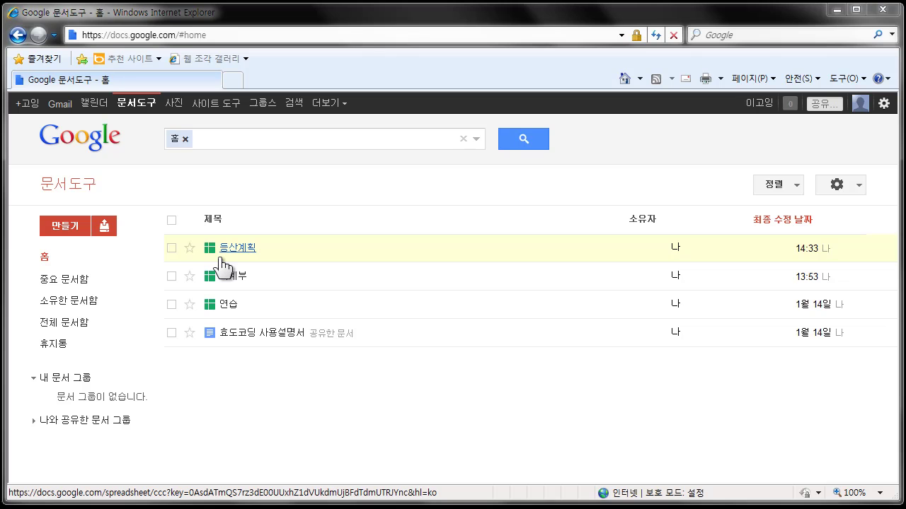
Step: Open the 등산계획 spreadsheet and move its window to the top-left corner
click(244, 248)
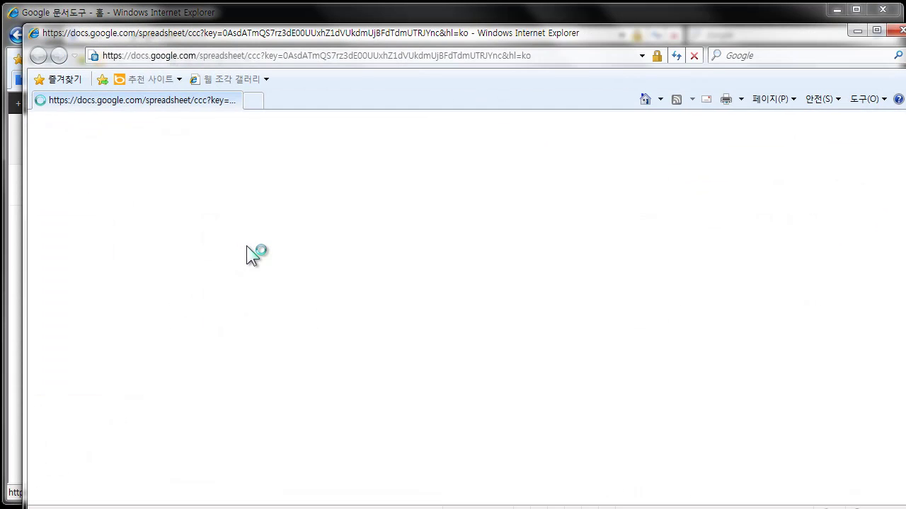
drag(298, 37, 281, 20)
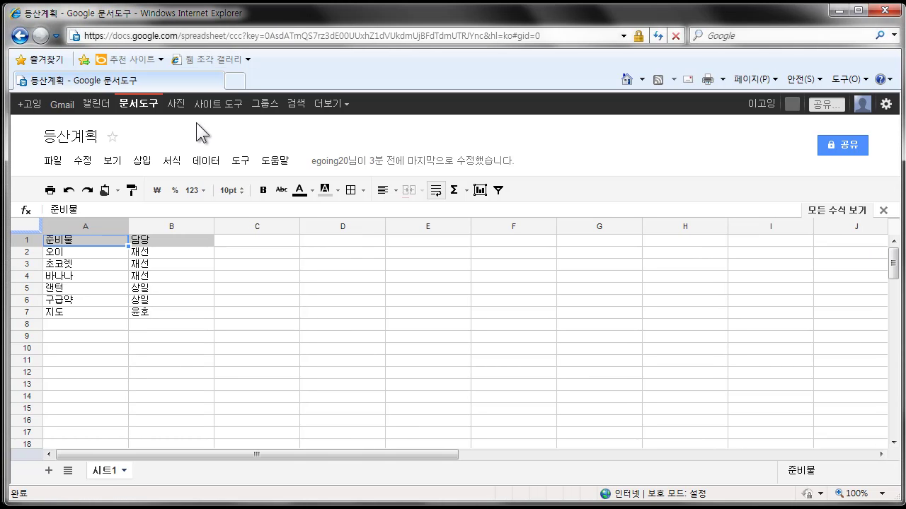
mouse_move(70, 136)
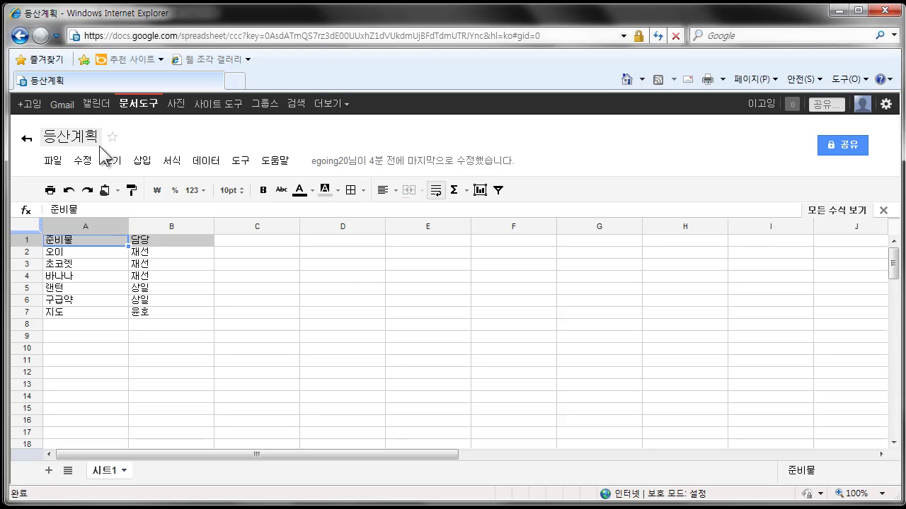
Step: Review the 담당 heading and step through the items in column A, 오이 down to 지도
click(141, 242)
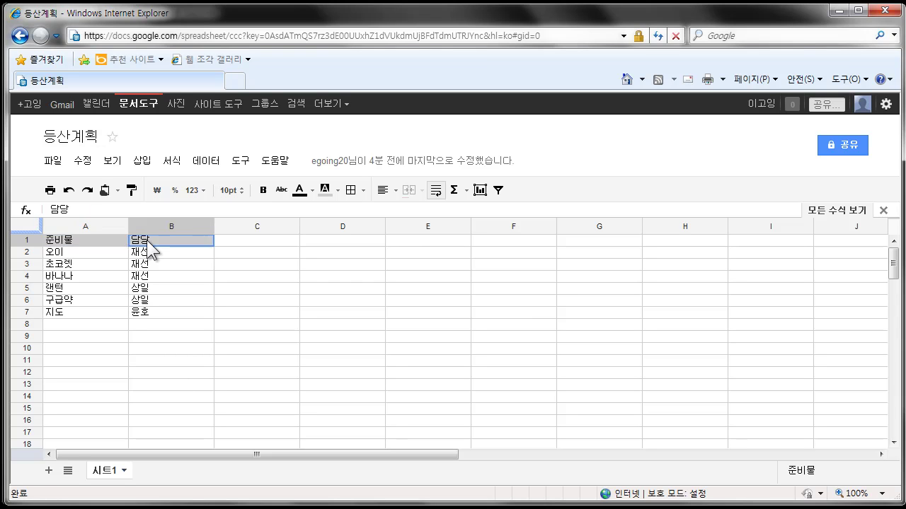
click(77, 252)
click(75, 264)
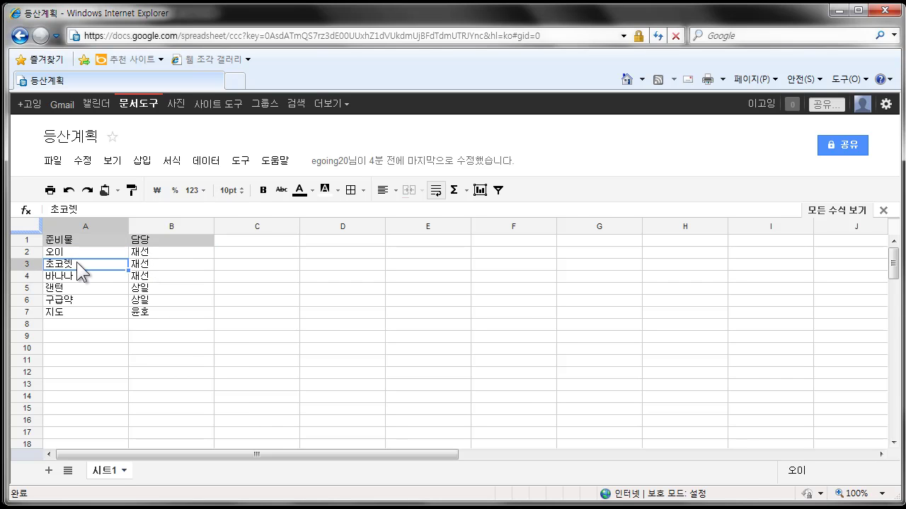
click(75, 276)
click(73, 288)
click(73, 299)
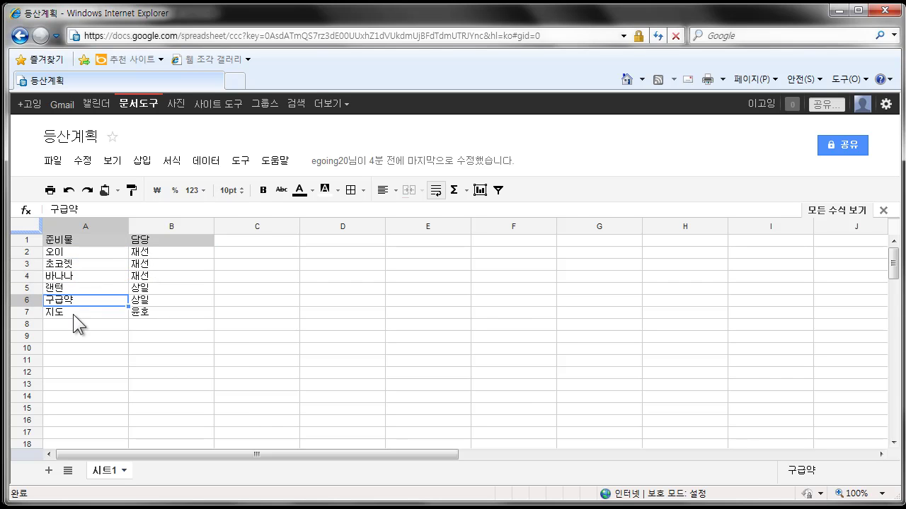
click(73, 312)
click(94, 250)
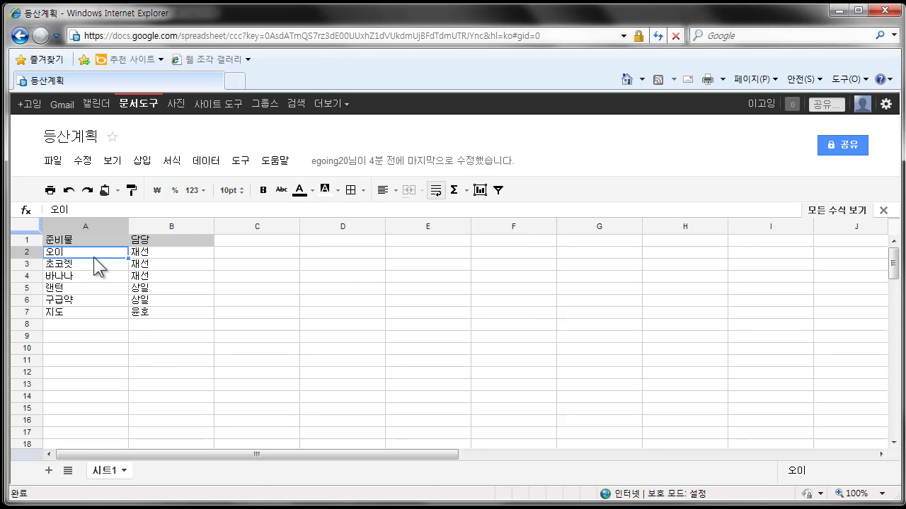
Step: Check who is assigned to 오이 and 초코렛, then return to the documents home list
click(80, 327)
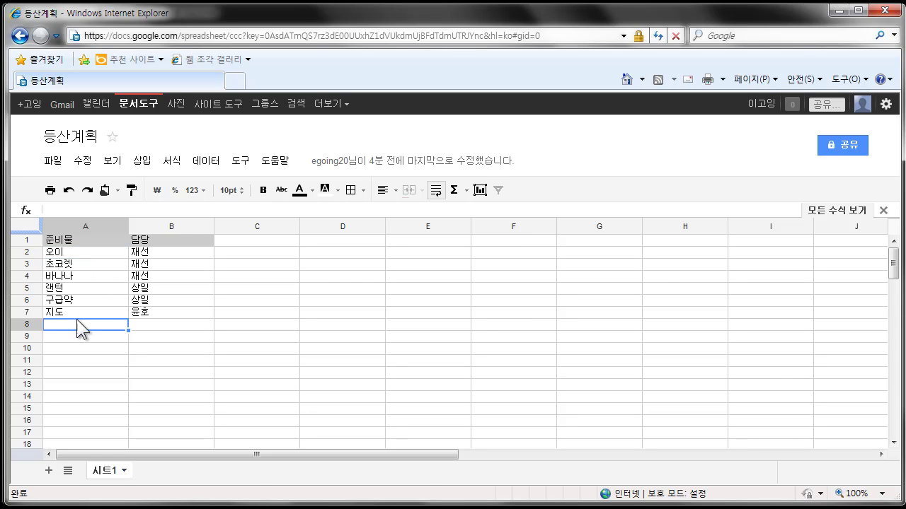
click(82, 262)
click(83, 255)
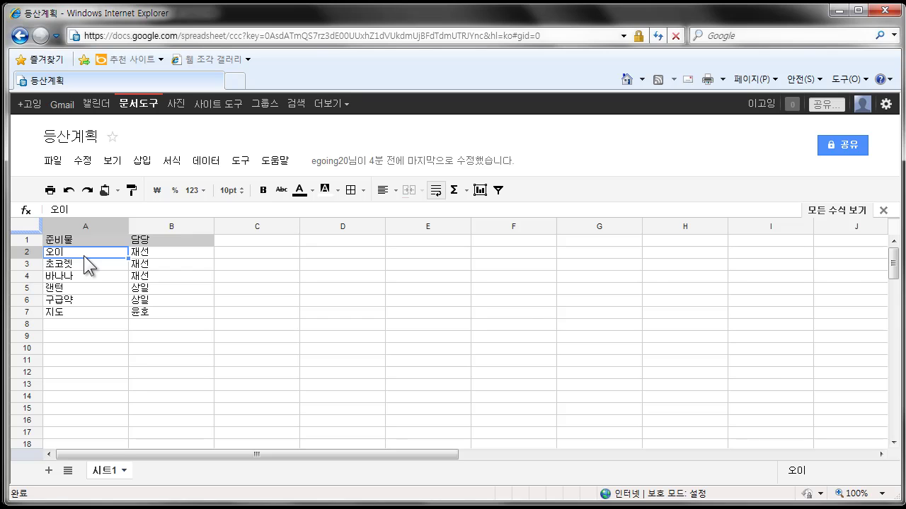
click(152, 254)
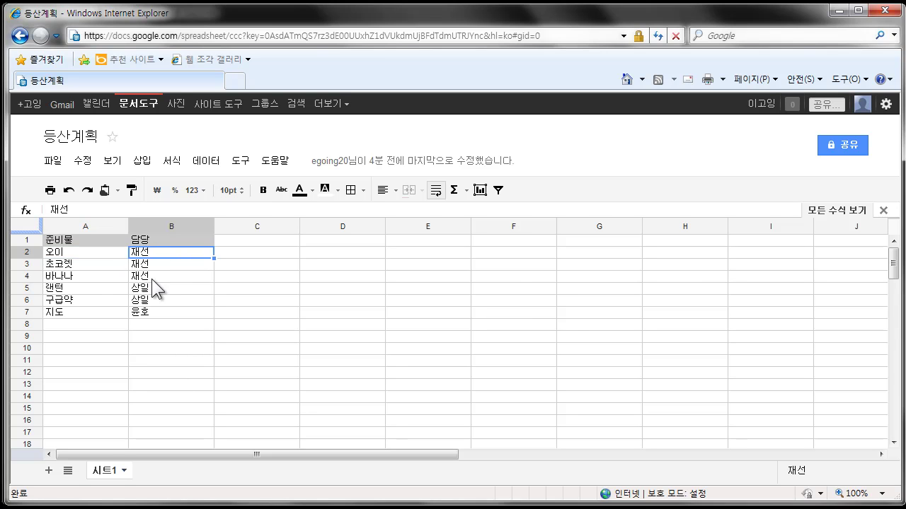
click(86, 264)
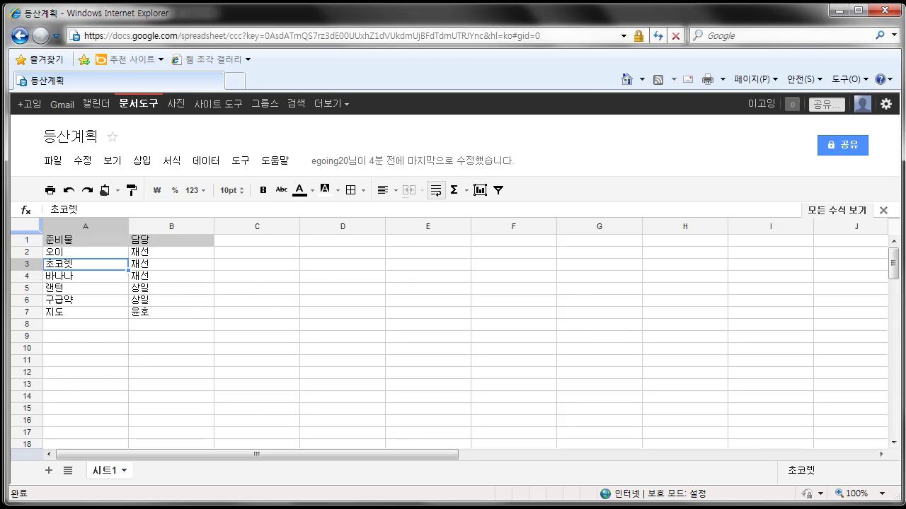
click(138, 103)
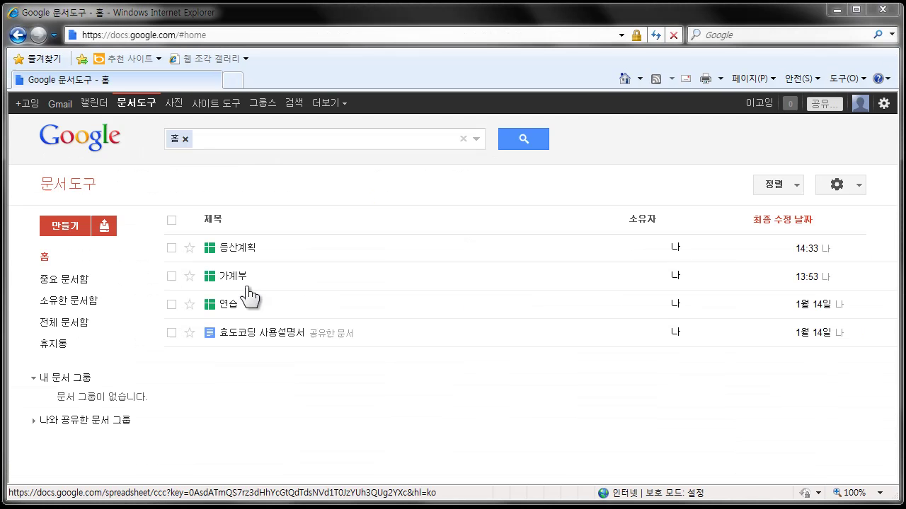
Step: Create a blank spreadsheet via 만들기 > 스프레드시트, maximize it, and name it 등산준비
click(85, 224)
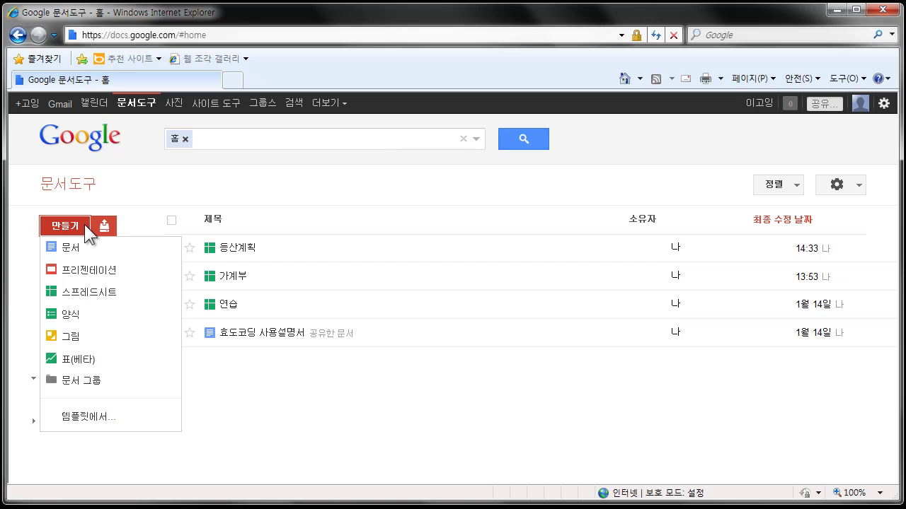
click(86, 300)
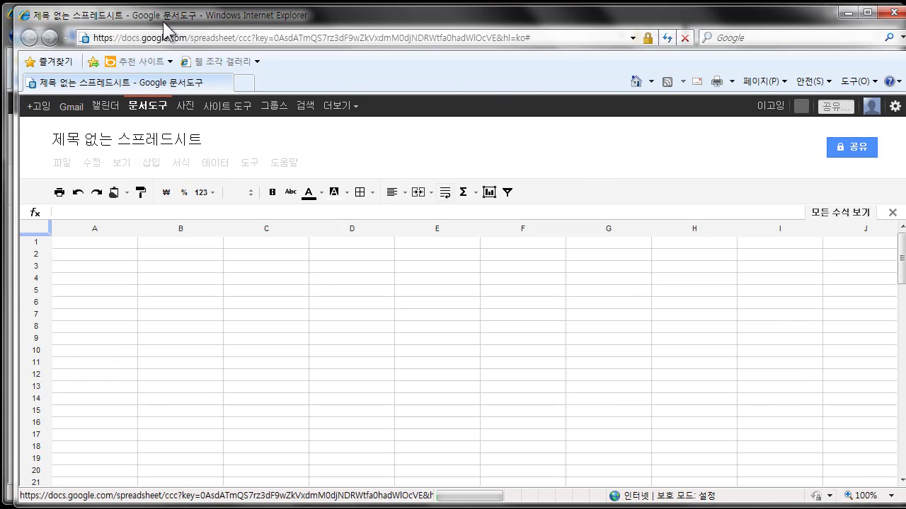
double_click(162, 27)
click(143, 139)
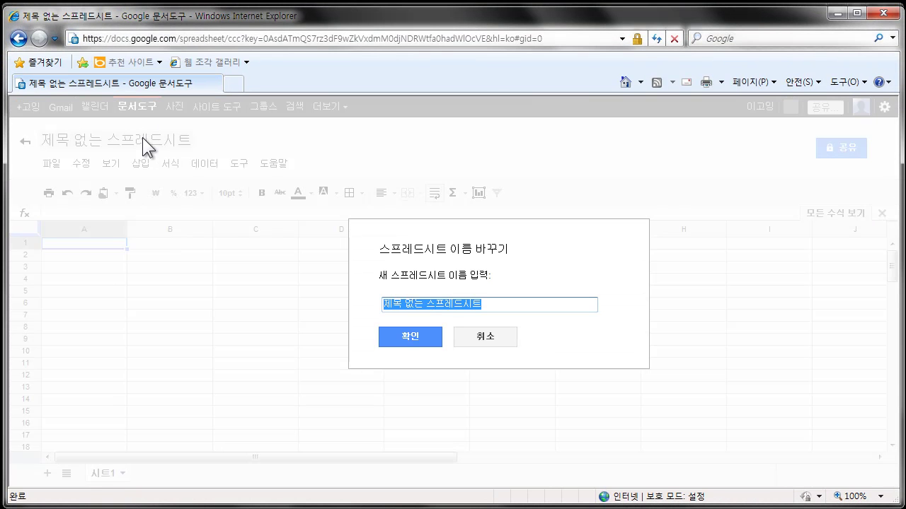
text(sme)
key(BackSpace)
key(BackSpace)
key(BackSpace)
text(드산준비)
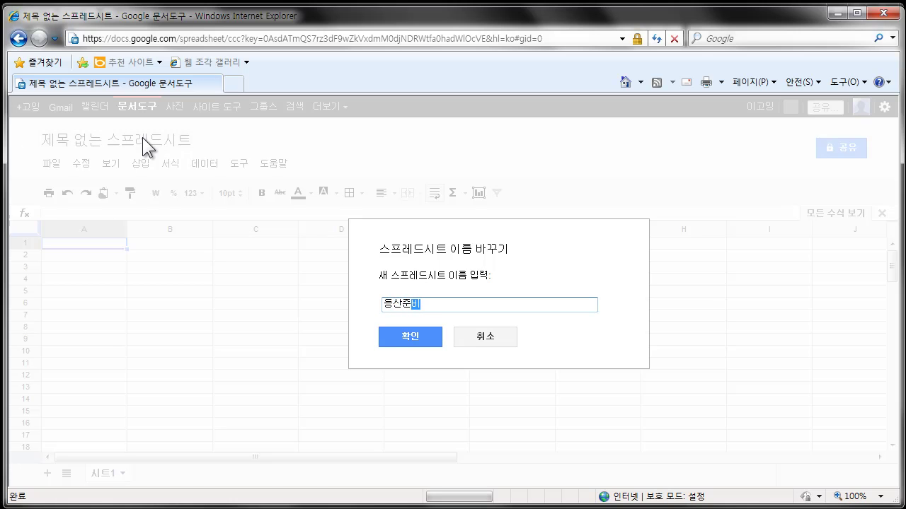
click(390, 329)
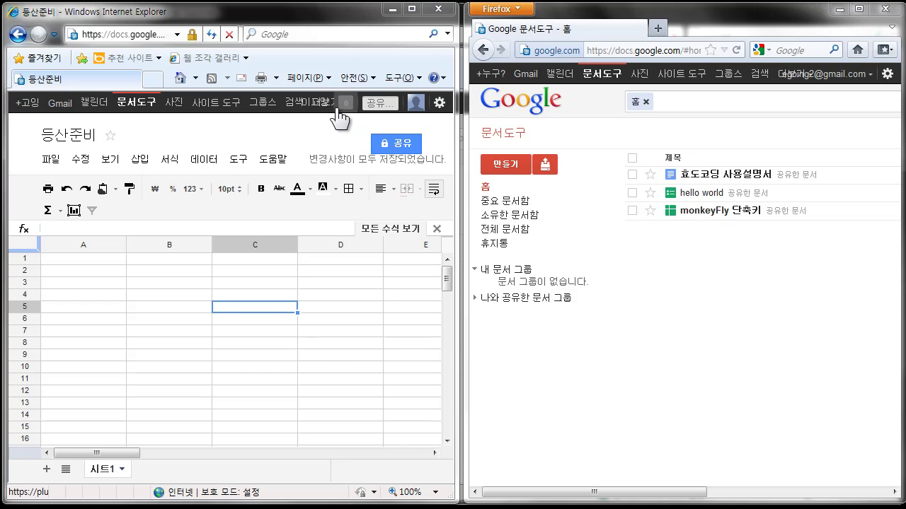
Step: Compare the signed-in accounts by opening and closing the account menus in IE and Firefox
click(422, 106)
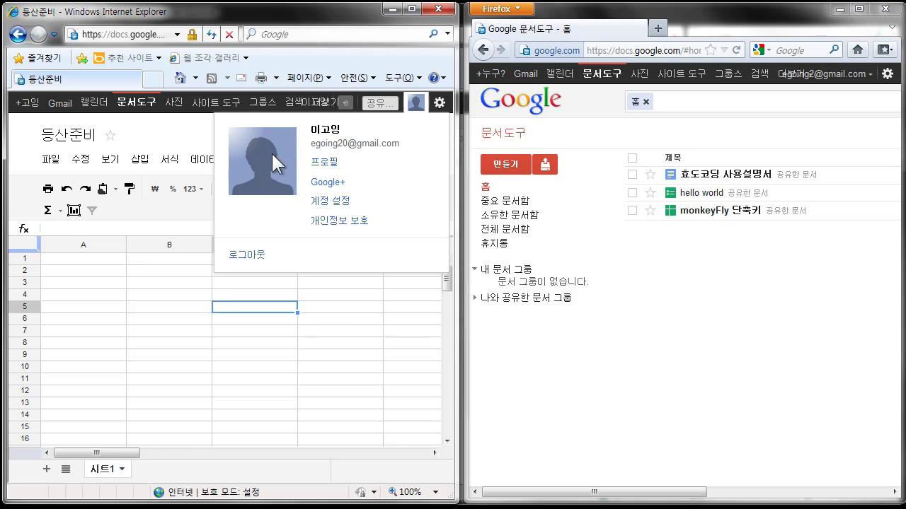
click(872, 85)
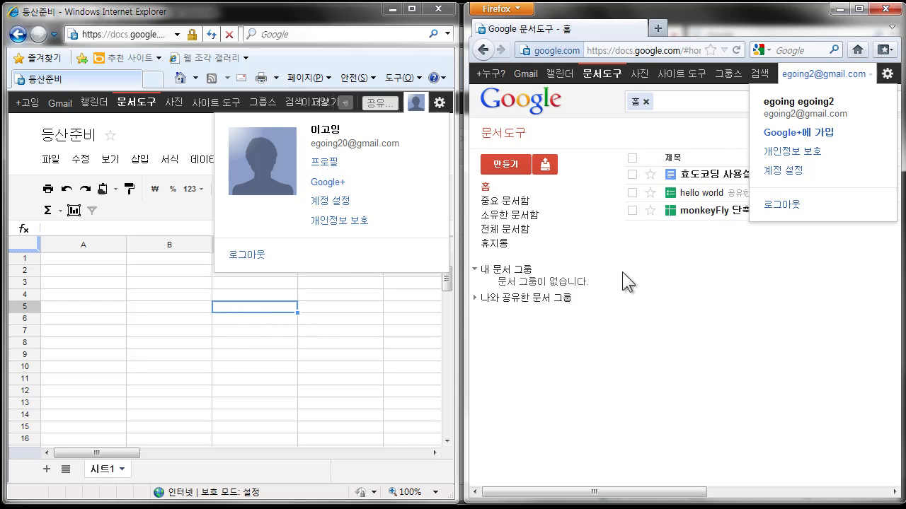
click(265, 391)
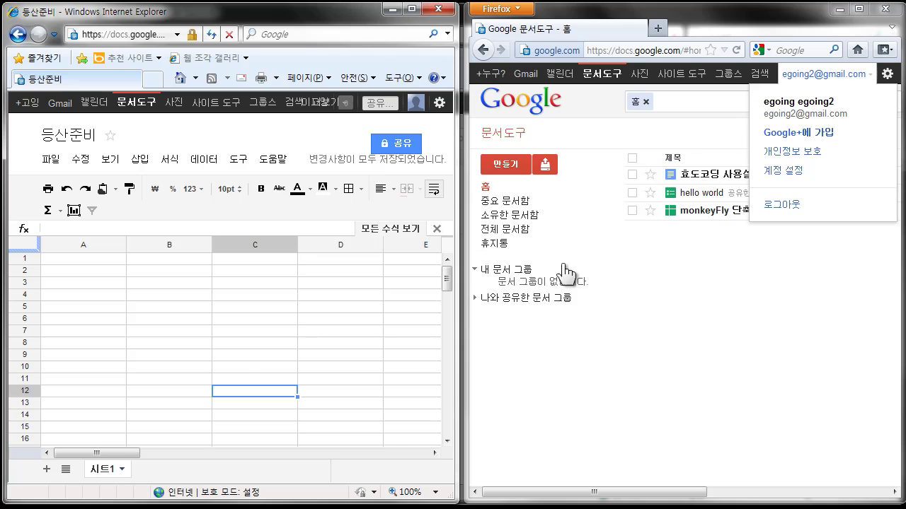
click(689, 301)
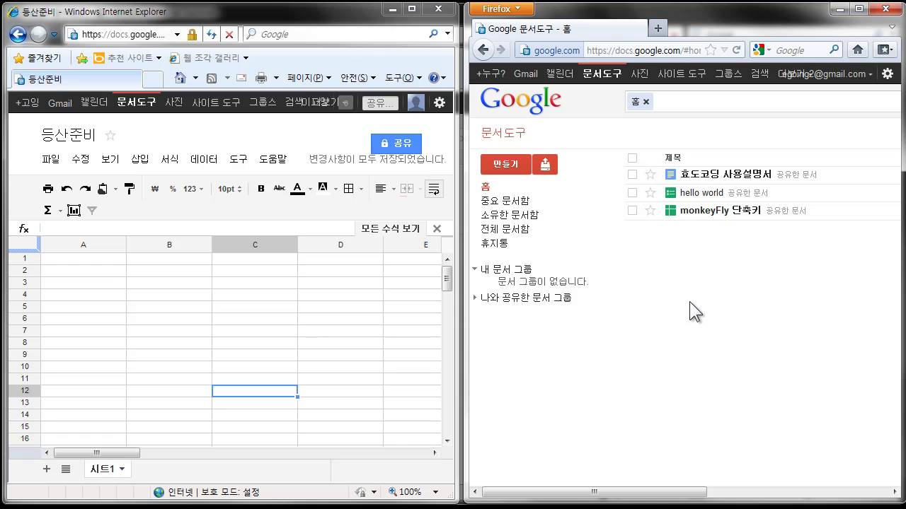
click(407, 151)
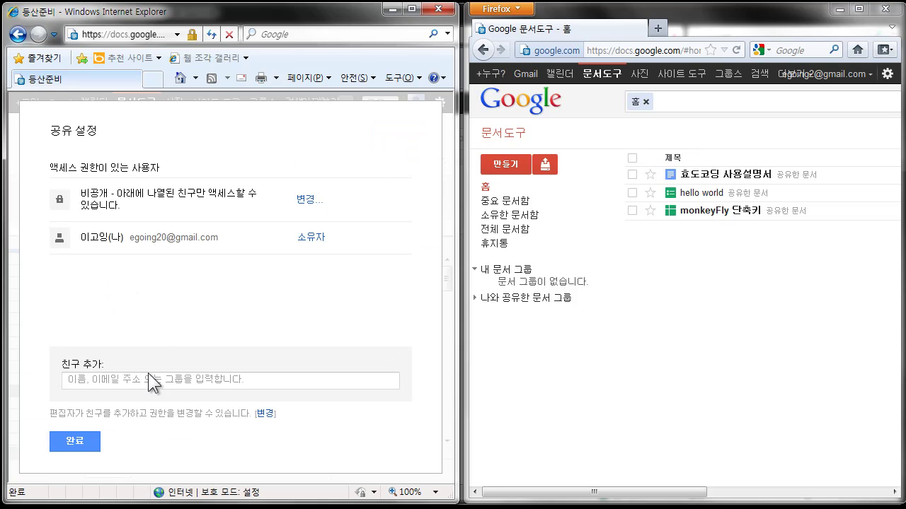
click(863, 83)
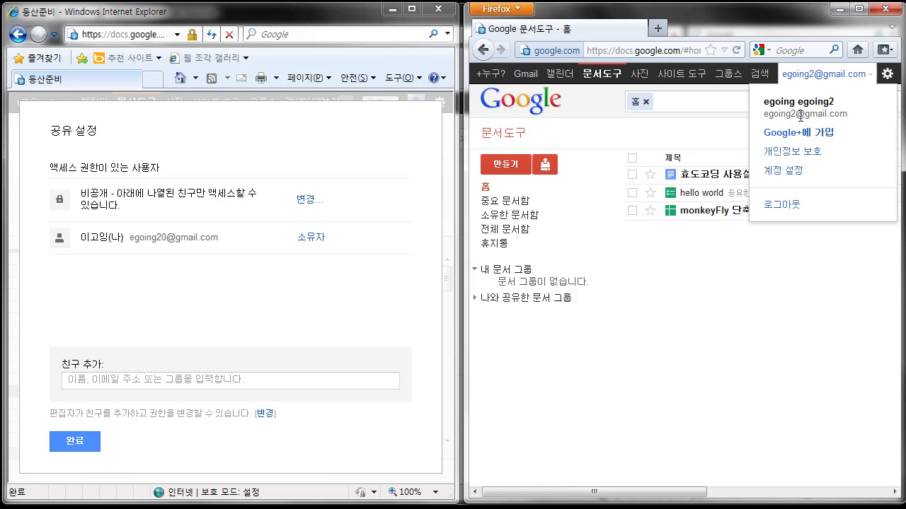
click(278, 383)
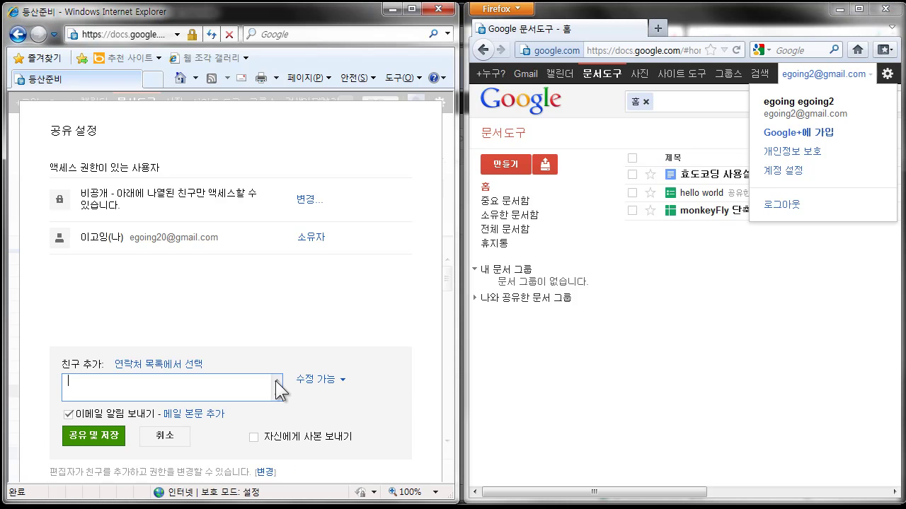
text(ㄷ)
key(BackSpace)
click(199, 417)
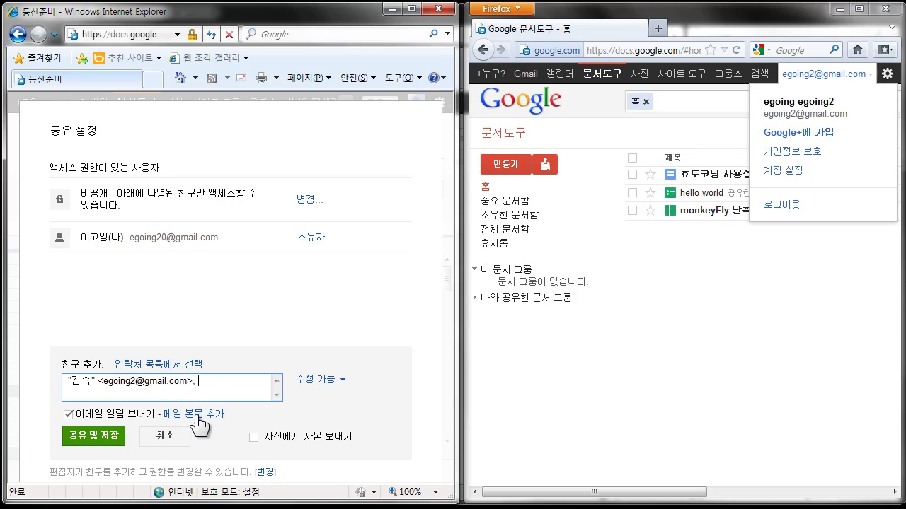
click(95, 437)
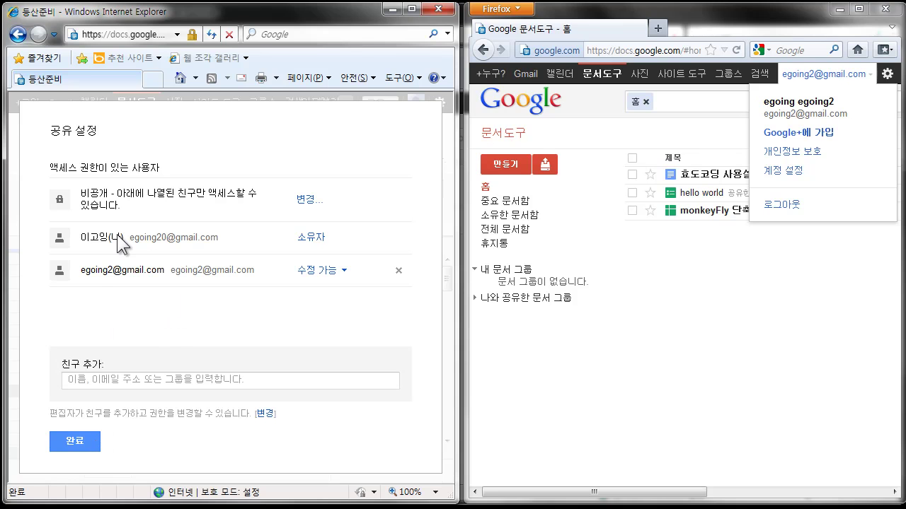
click(698, 246)
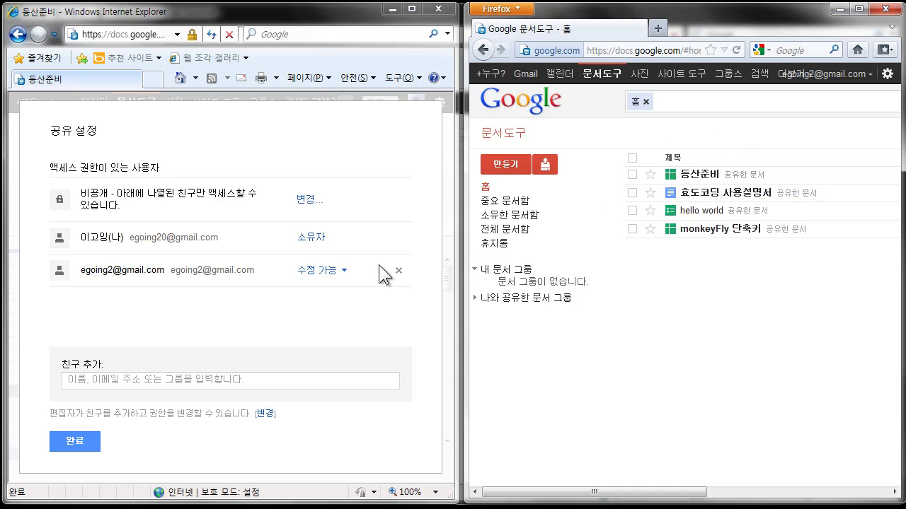
Step: Open the shared 등산준비 in Firefox and close IE's sharing settings with 완료
click(713, 177)
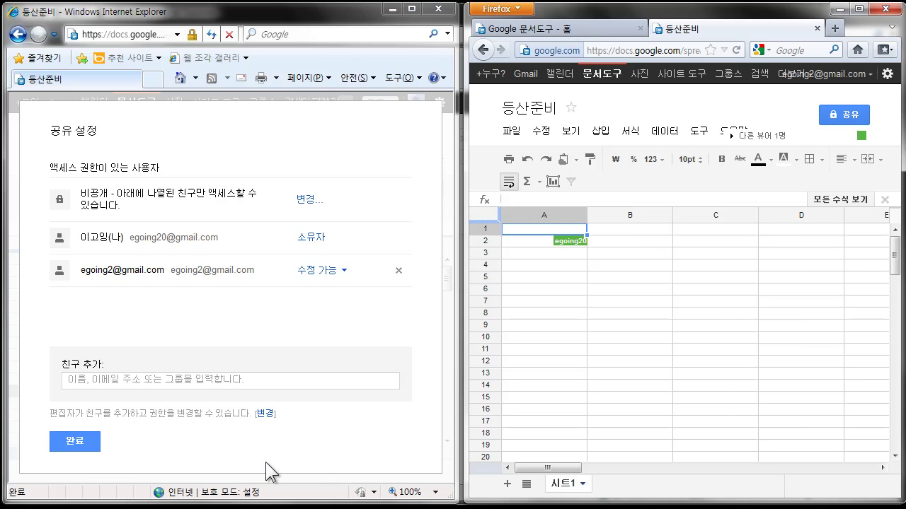
click(75, 442)
click(190, 372)
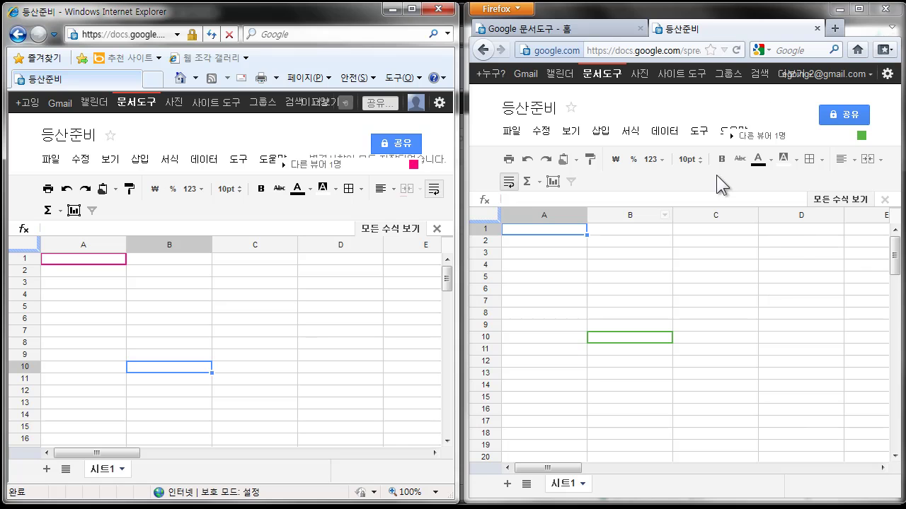
click(862, 139)
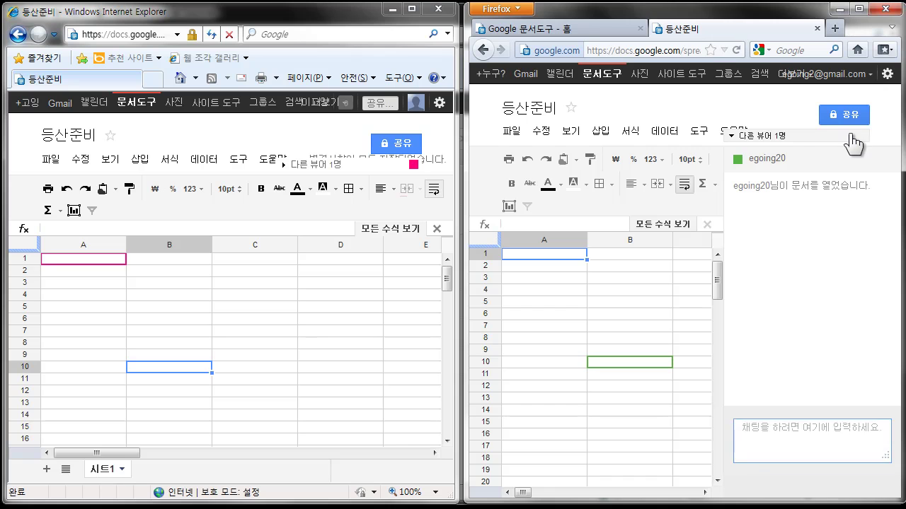
click(852, 135)
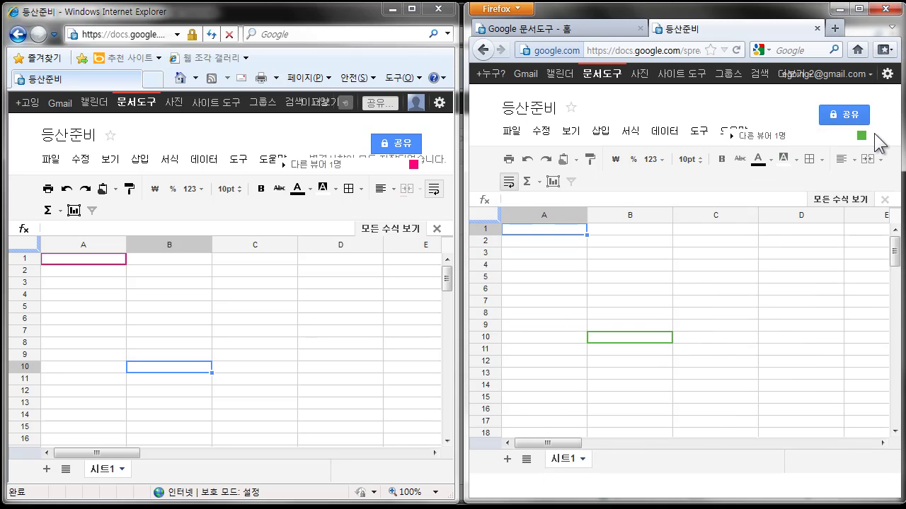
click(284, 284)
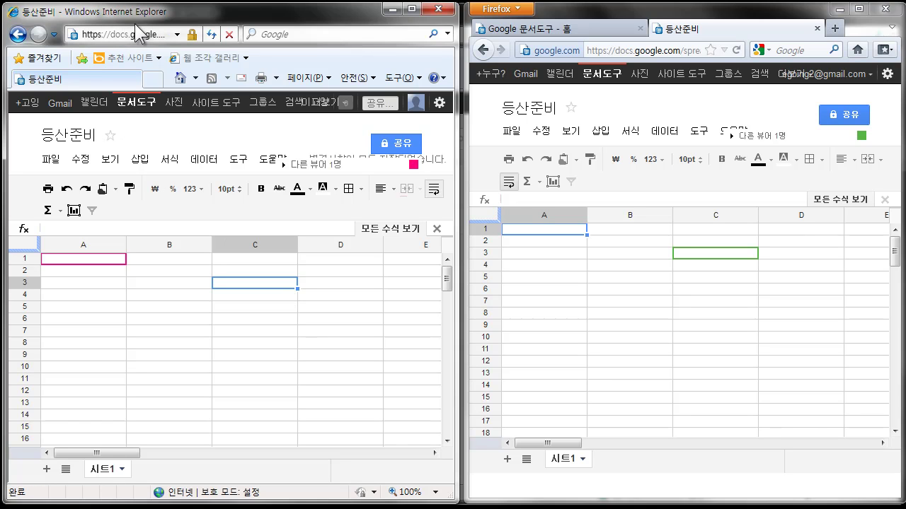
mouse_move(255, 245)
click(611, 249)
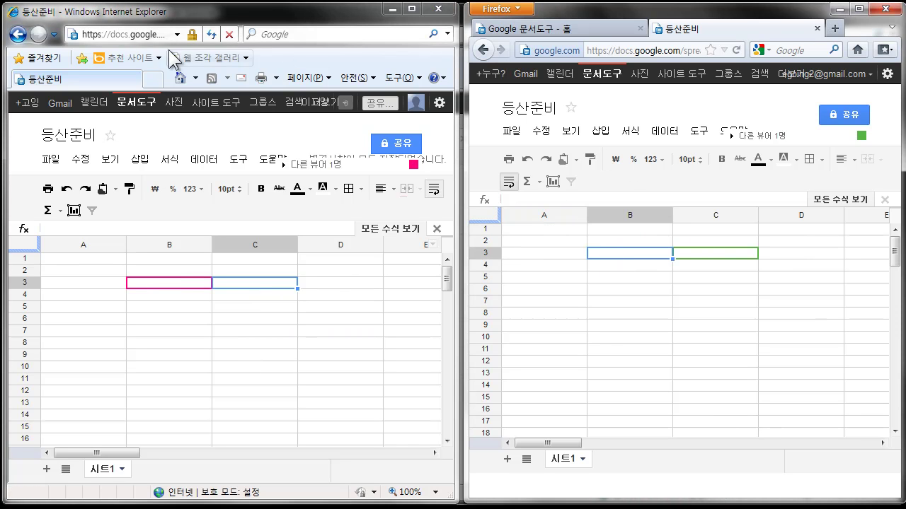
click(139, 36)
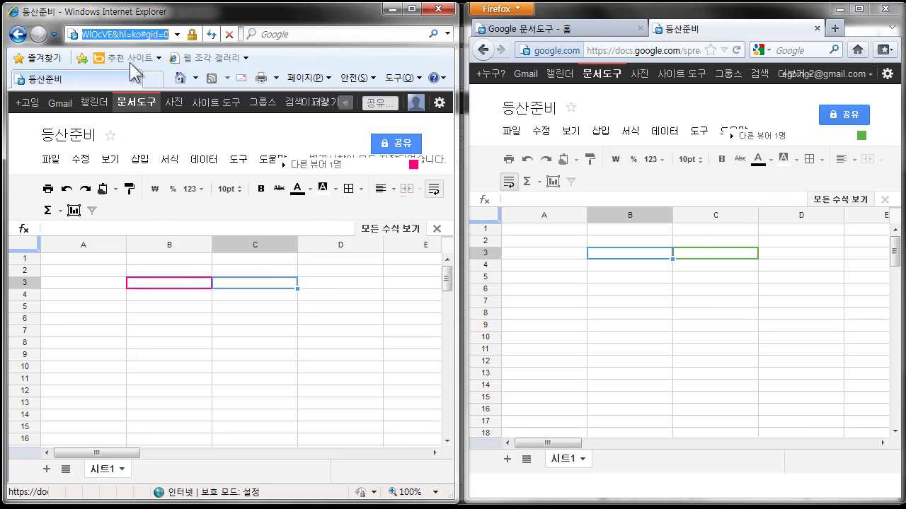
right_click(133, 39)
click(165, 83)
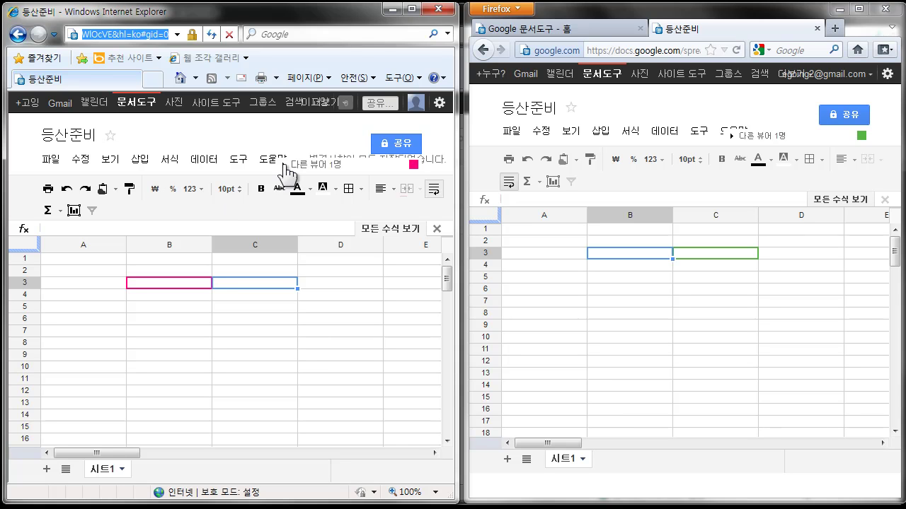
mouse_move(544, 215)
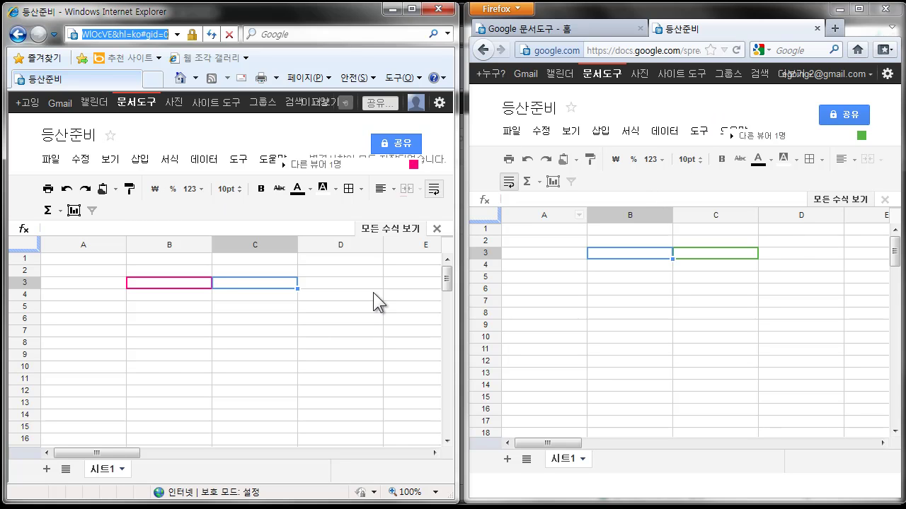
click(150, 352)
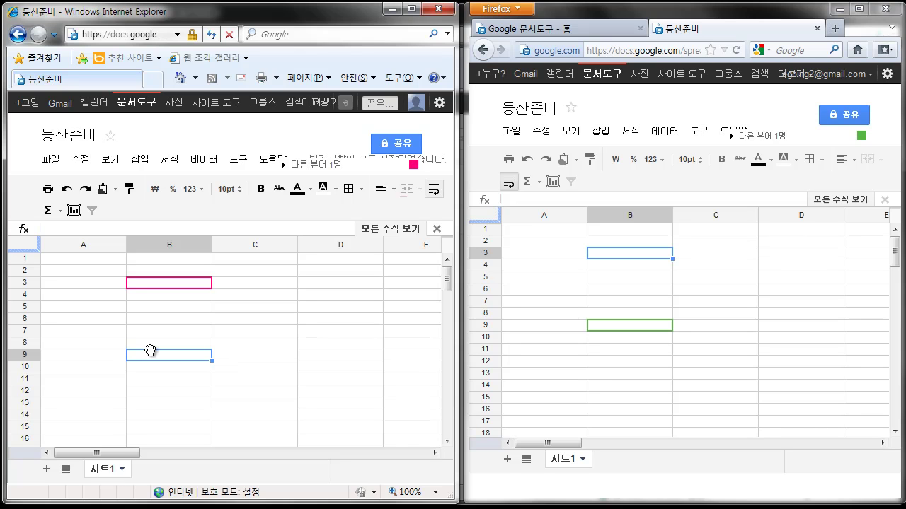
click(98, 262)
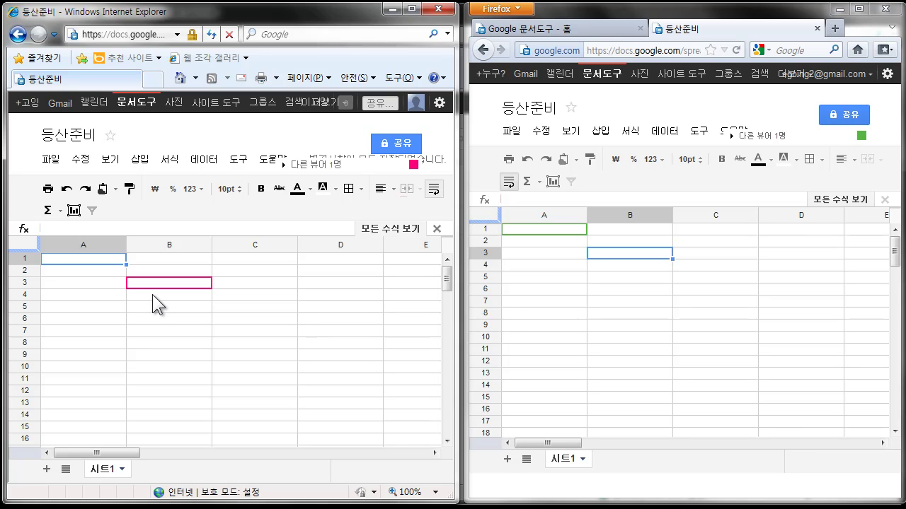
Step: Type the headers 준비물 in A1 and 담당 in B1
click(84, 249)
click(87, 261)
text(wns)
key(BackSpace)
key(BackSpace)
key(BackSpace)
text(주ㄴ비물)
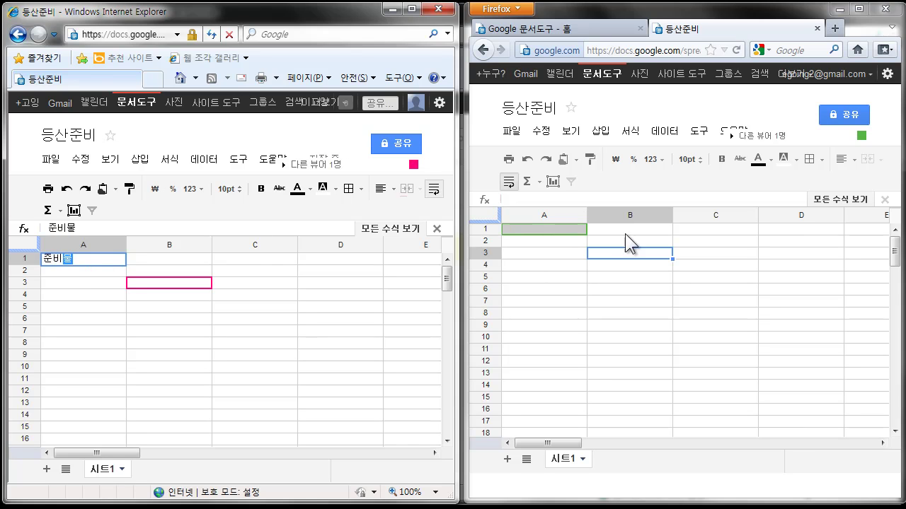
click(173, 260)
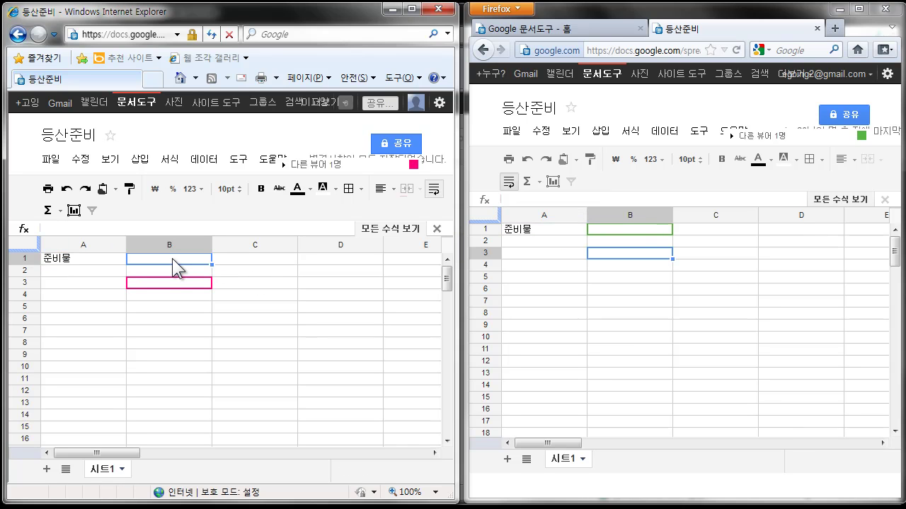
text(담당)
key(Return)
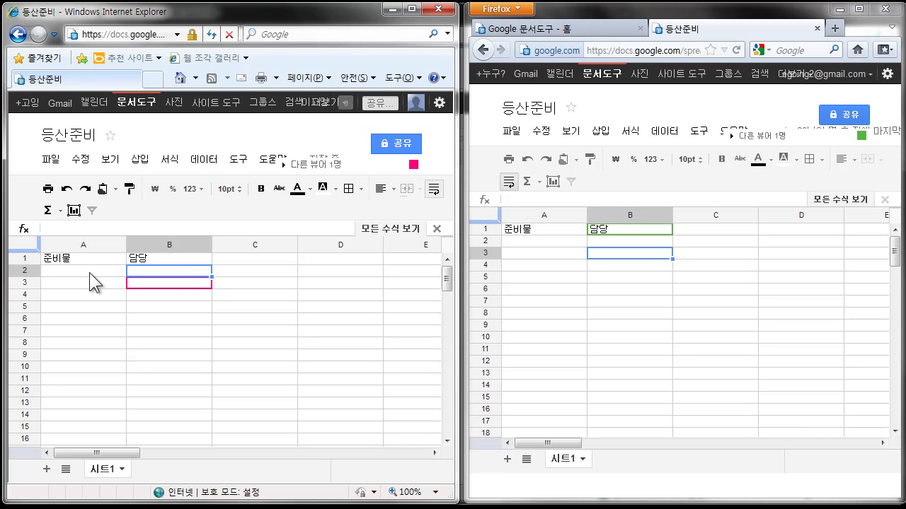
Step: In Firefox, enter 오이 in cell A2
click(89, 273)
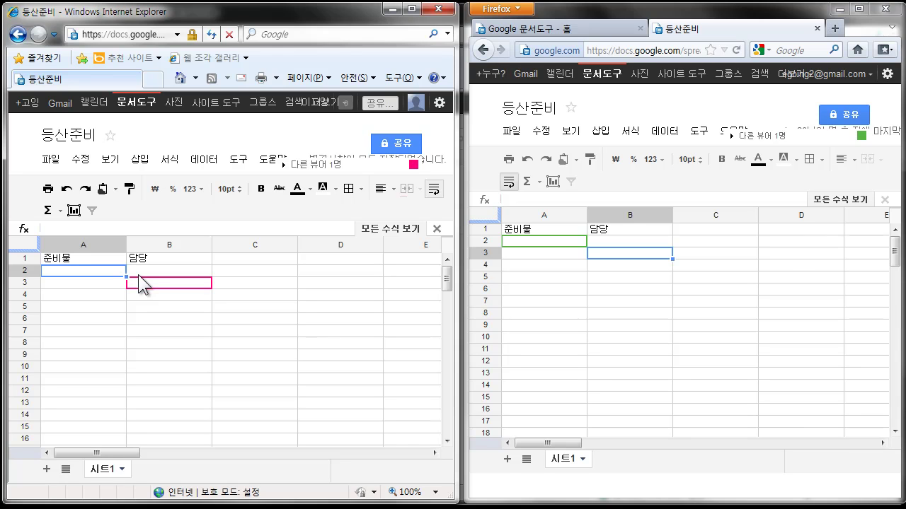
click(553, 241)
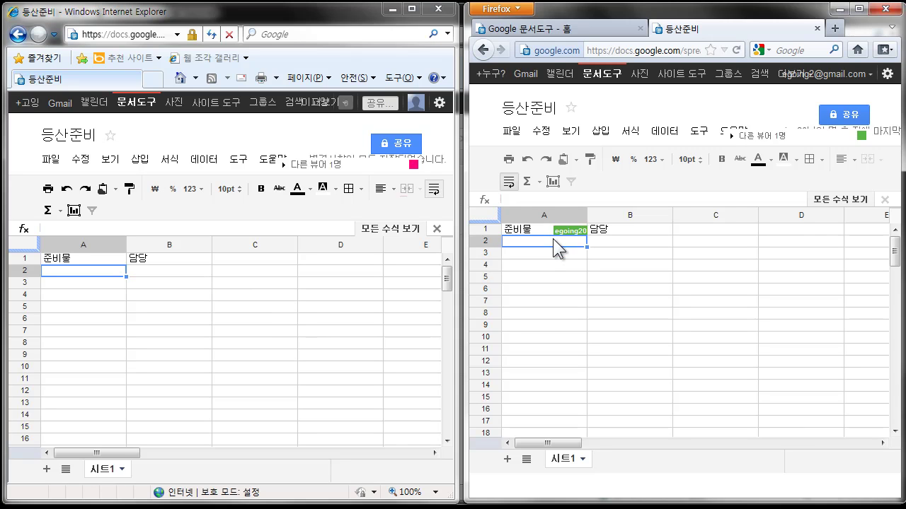
key(Down)
key(Down)
text(dh)
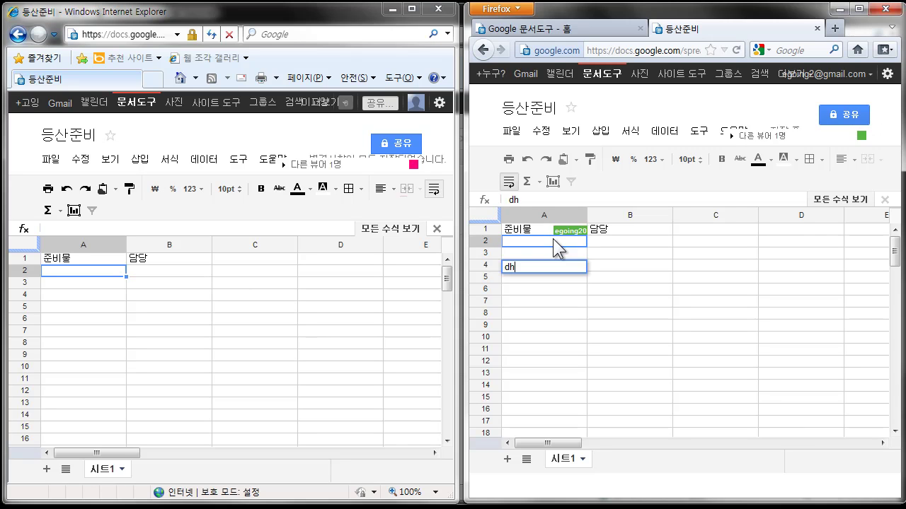
key(BackSpace)
key(BackSpace)
text(외이)
key(Return)
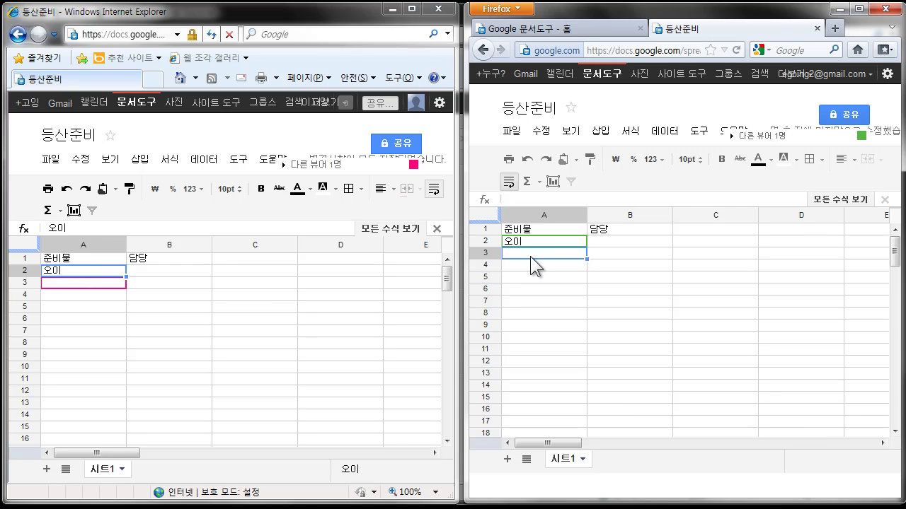
Step: Enter 초코렛 in A3 and 바나나 in A4, fixing typos along the way
text(초코레)
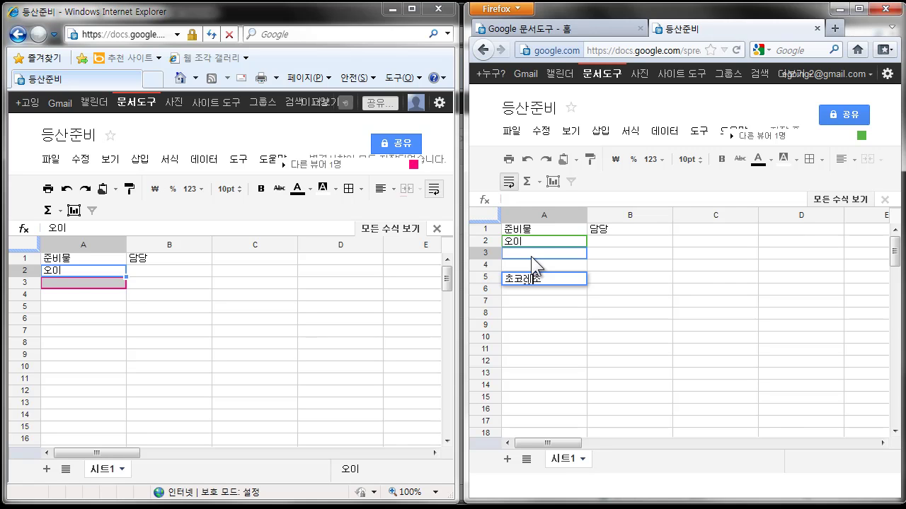
key(Return)
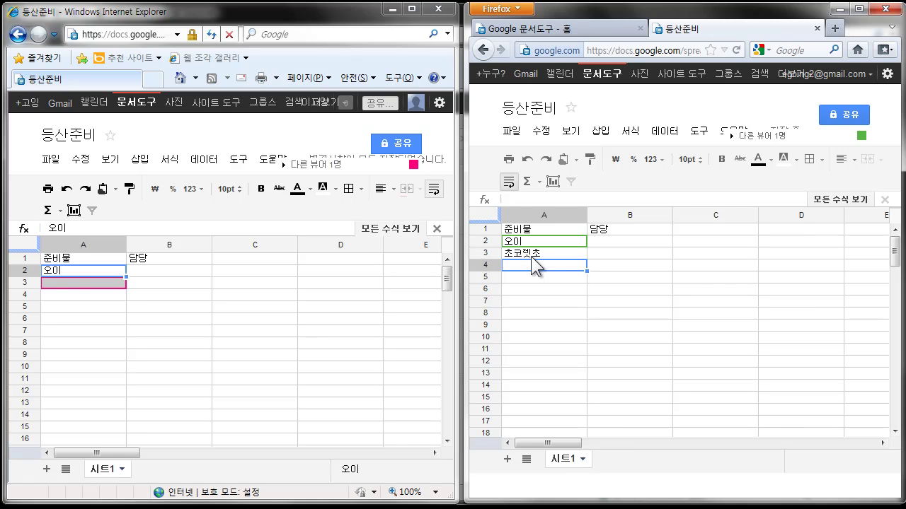
click(539, 255)
text(초코렛)
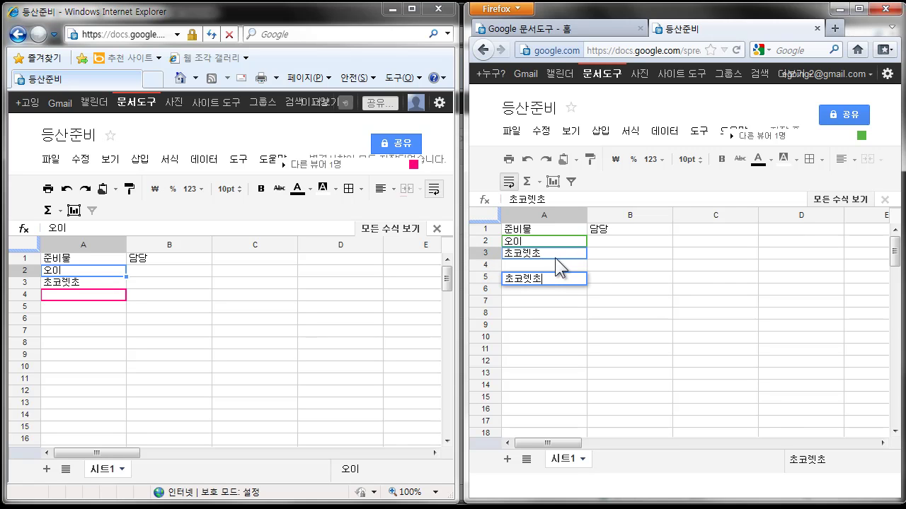
key(Return)
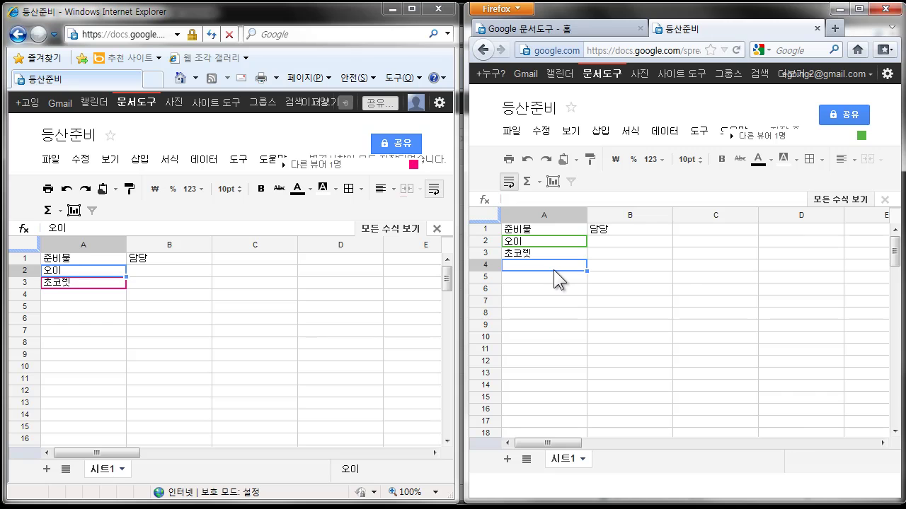
text(바나바)
text(나)
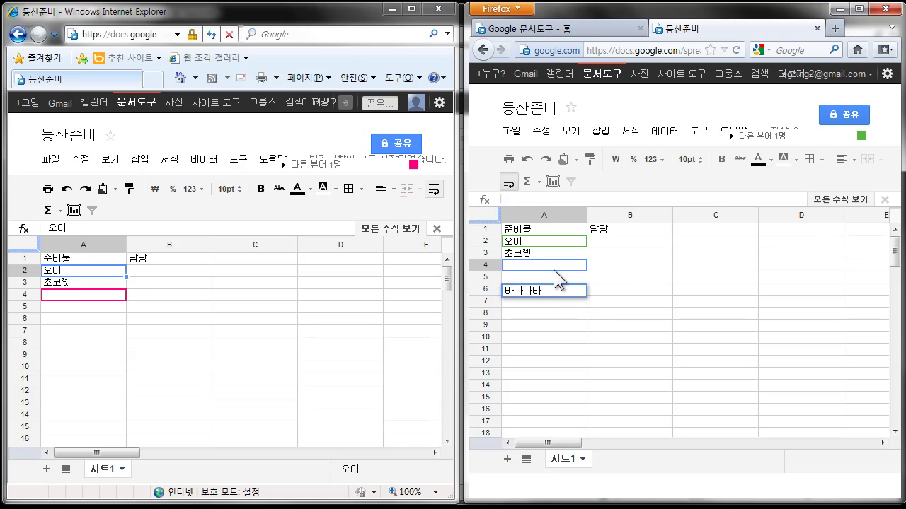
key(BackSpace)
key(Return)
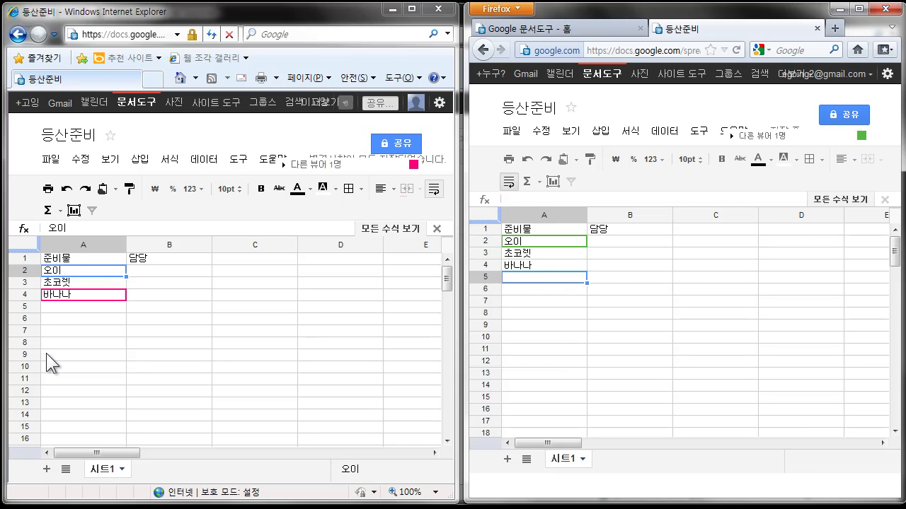
Step: Enter 재선 in B2 and copy it down into B3 and B4
click(628, 241)
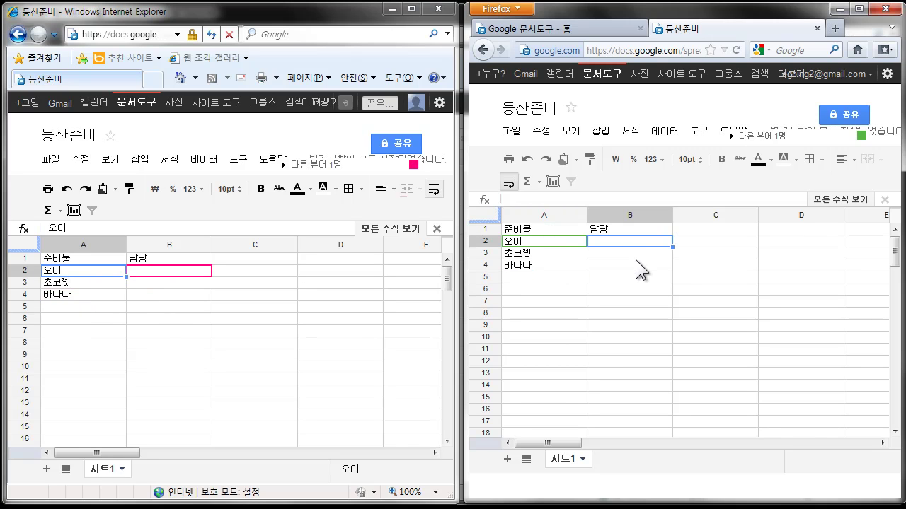
double_click(635, 260)
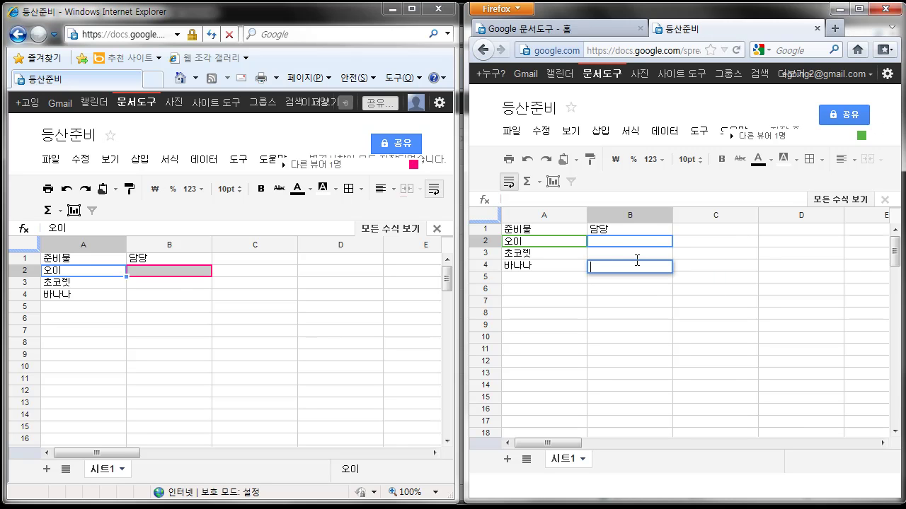
text(잭재)
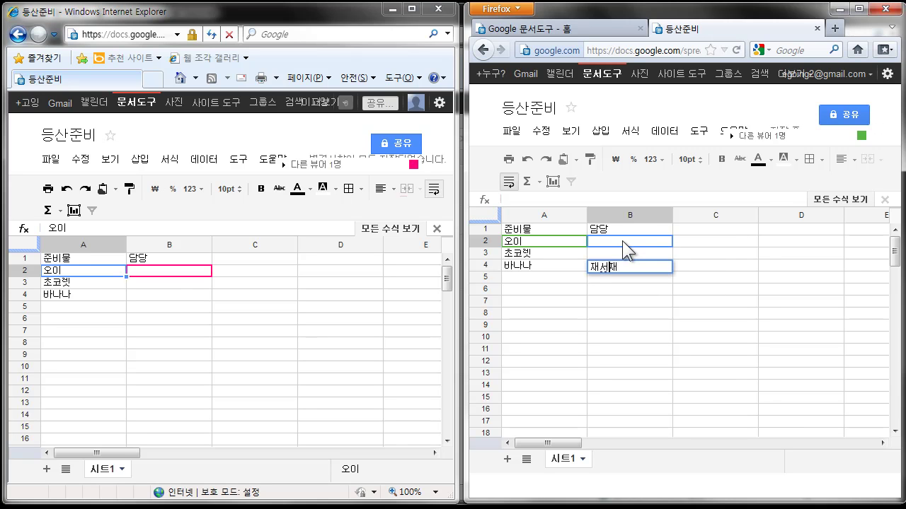
text(재)
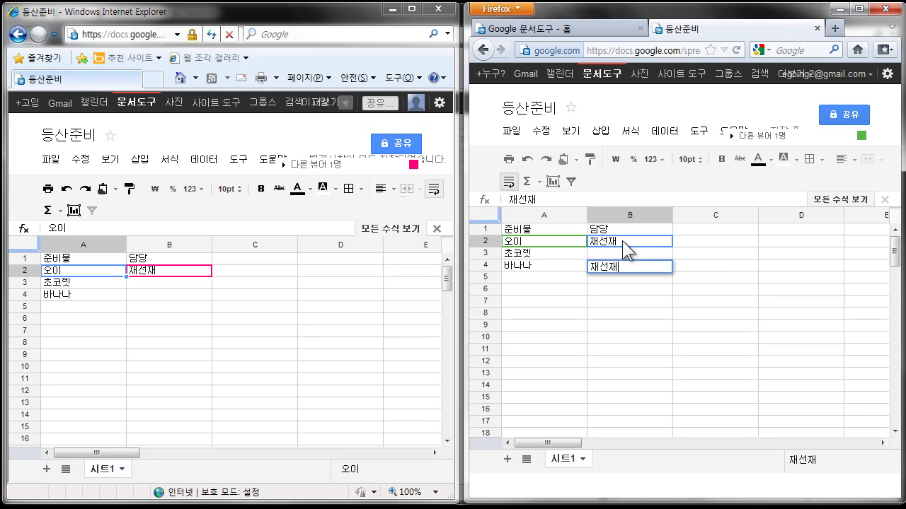
key(BackSpace)
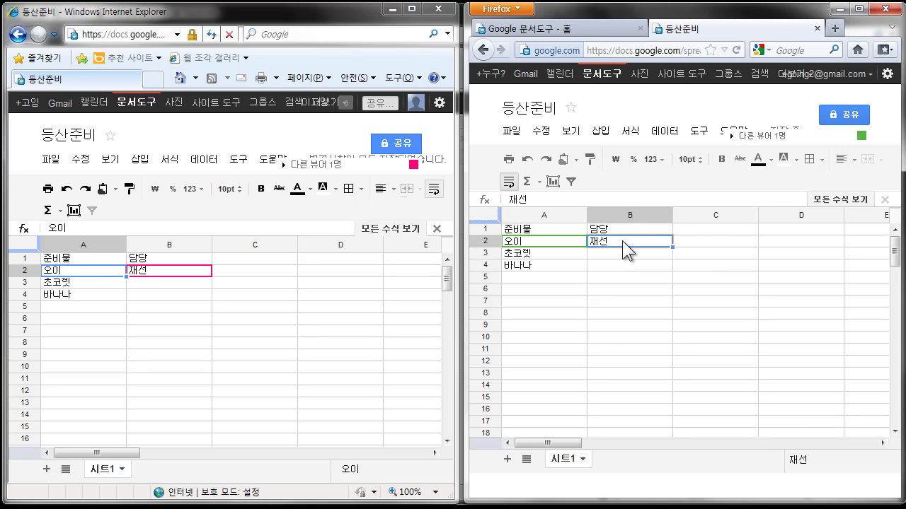
key(ctrl+c)
key(Down)
key(ctrl+v)
key(Down)
key(ctrl+v)
key(Return)
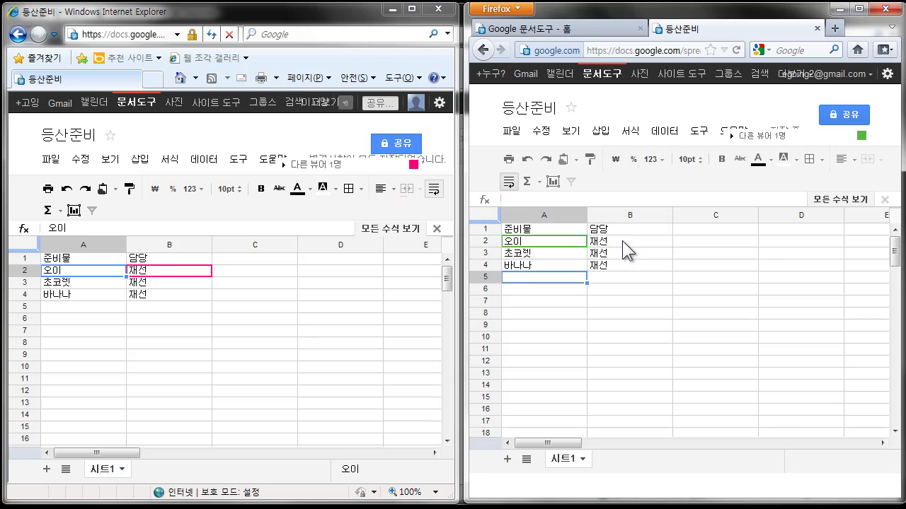
Step: Add 캔턴 in A5 with 상일 in B5, and 지도 in A6
click(56, 310)
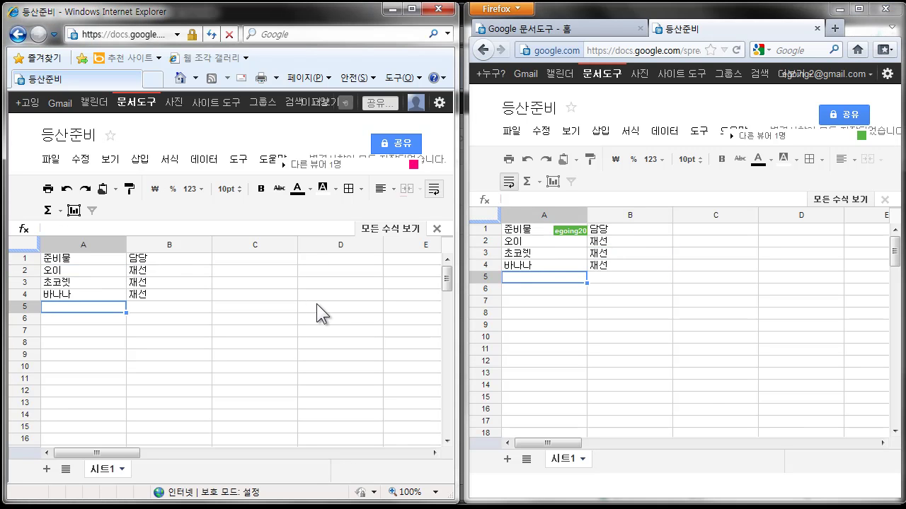
text(캔턴)
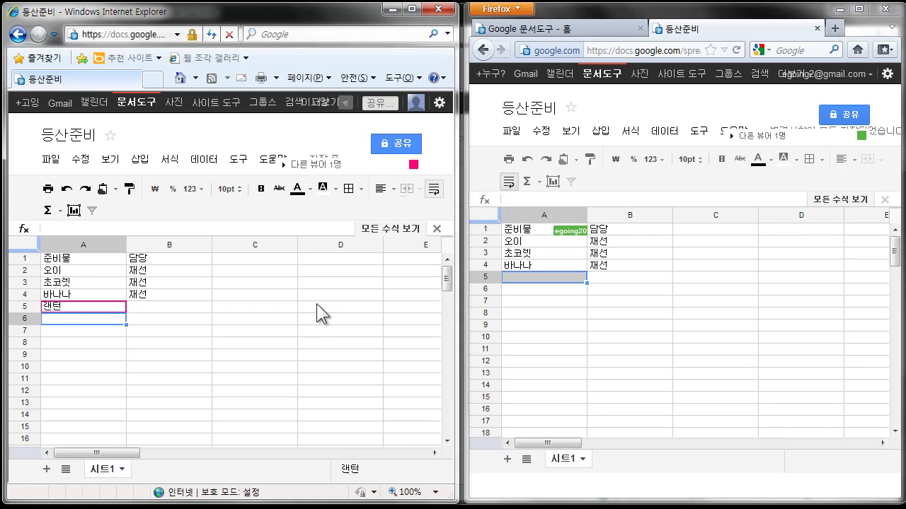
key(Tab)
text(상일)
key(Return)
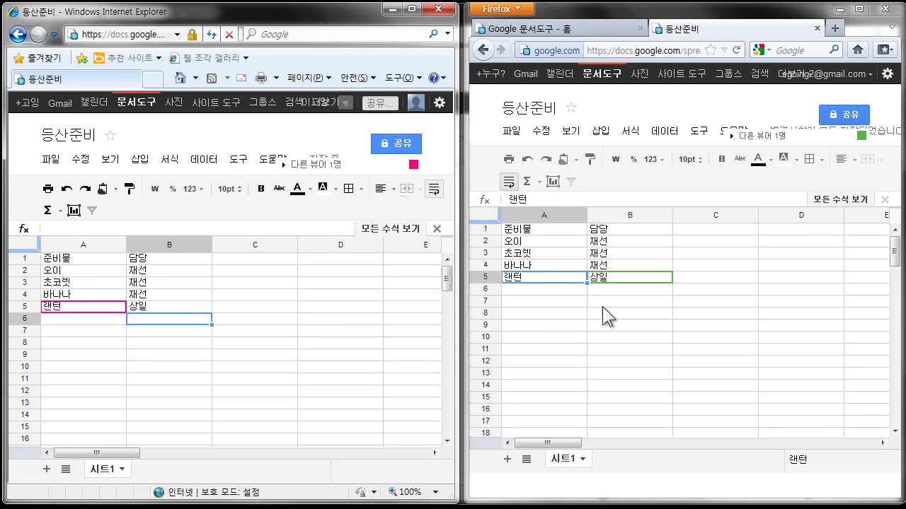
click(70, 318)
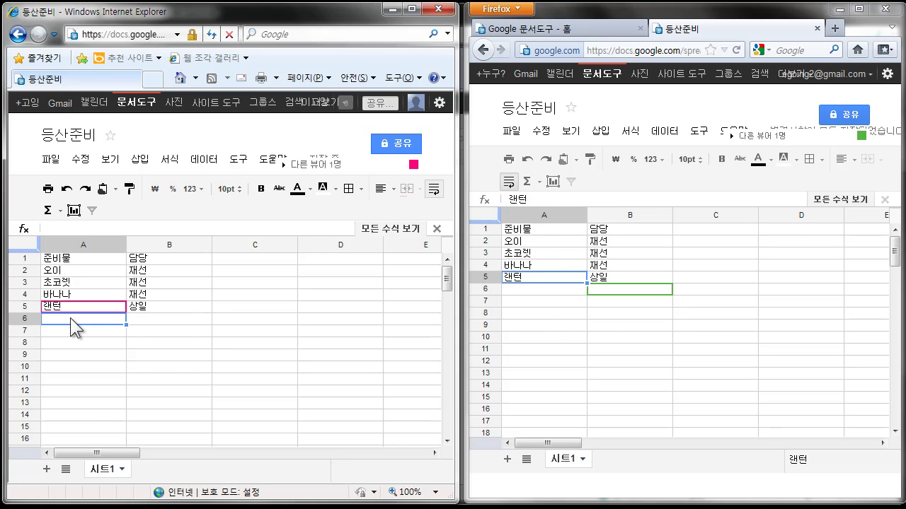
text(지)
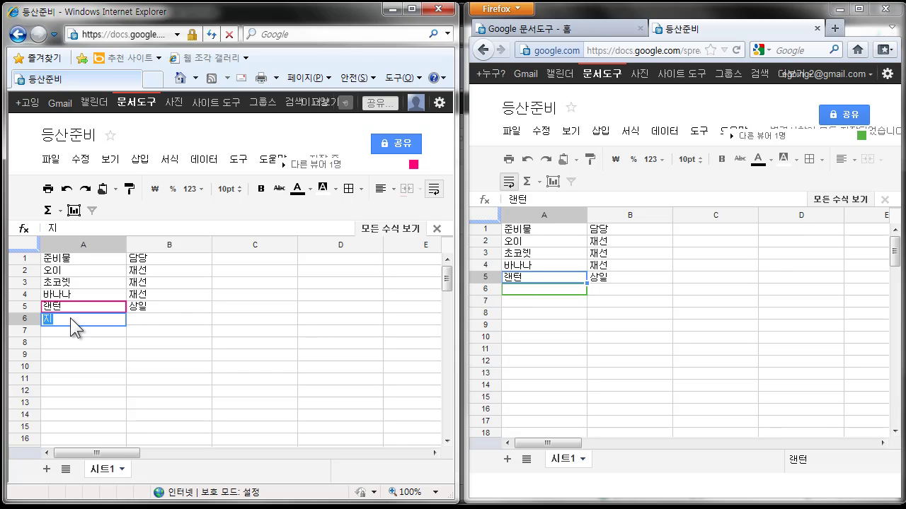
text(도)
key(Tab)
Step: Enter 상일 as the 담당 for 지도 in cell B6
text(상일)
key(Return)
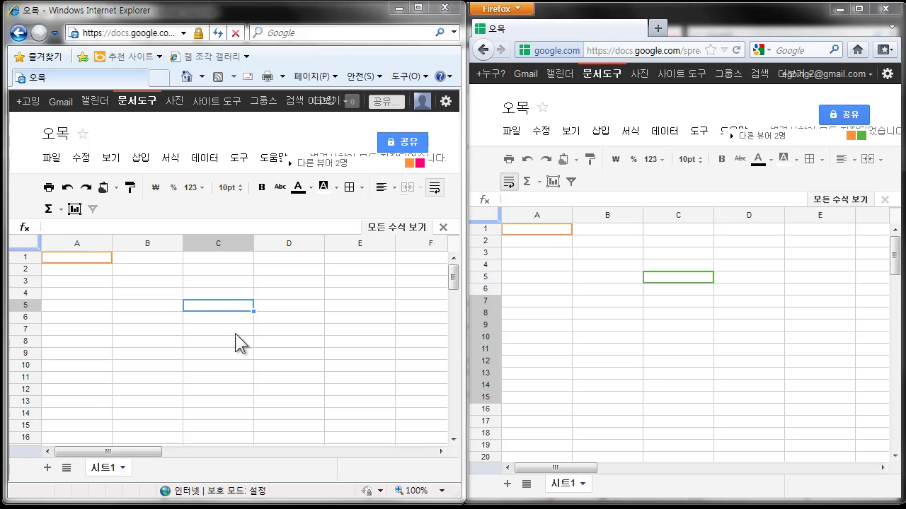
click(192, 368)
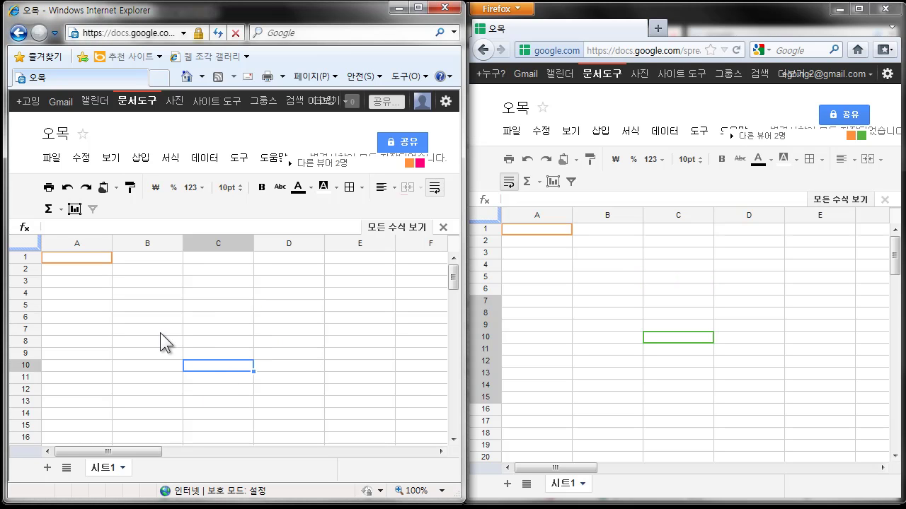
click(108, 273)
click(154, 294)
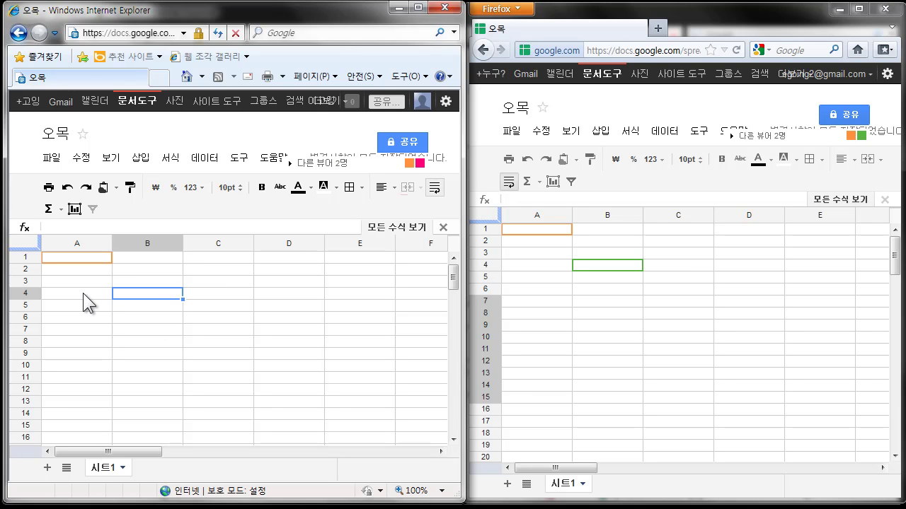
click(65, 304)
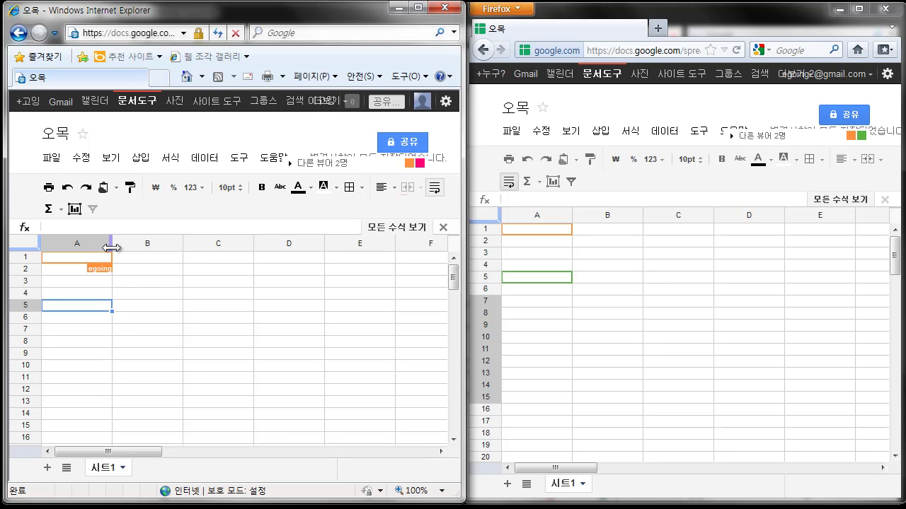
Step: Narrow columns A–C, then select the whole sheet and shrink all columns to one small width
drag(111, 246, 111, 247)
drag(111, 247, 64, 249)
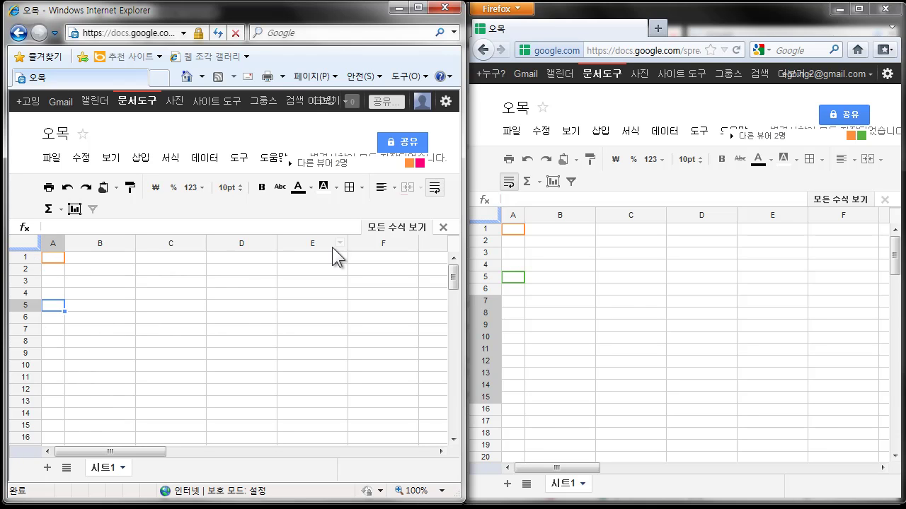
mouse_move(383, 243)
drag(135, 243, 80, 243)
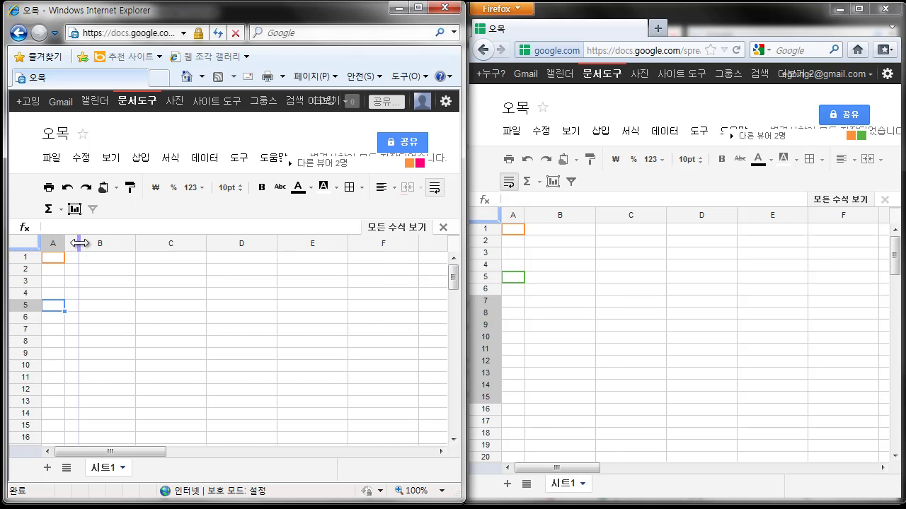
drag(149, 243, 109, 243)
click(113, 292)
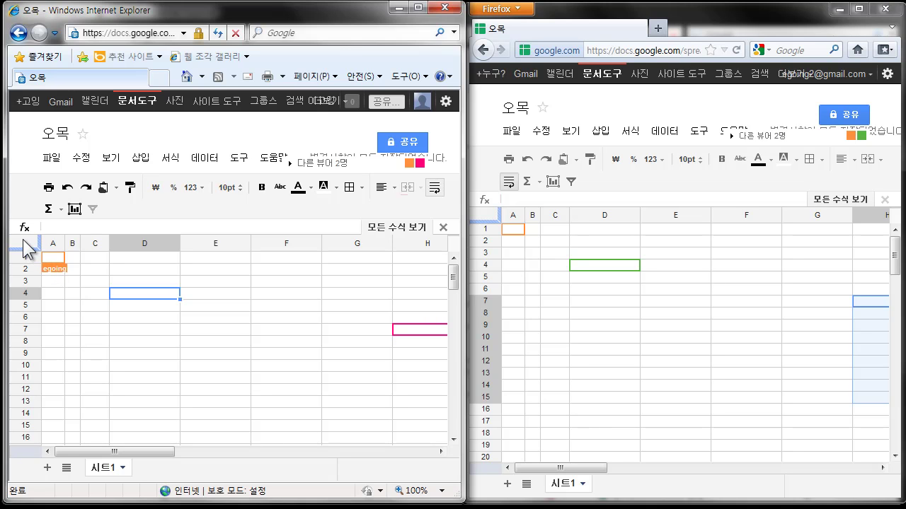
click(25, 243)
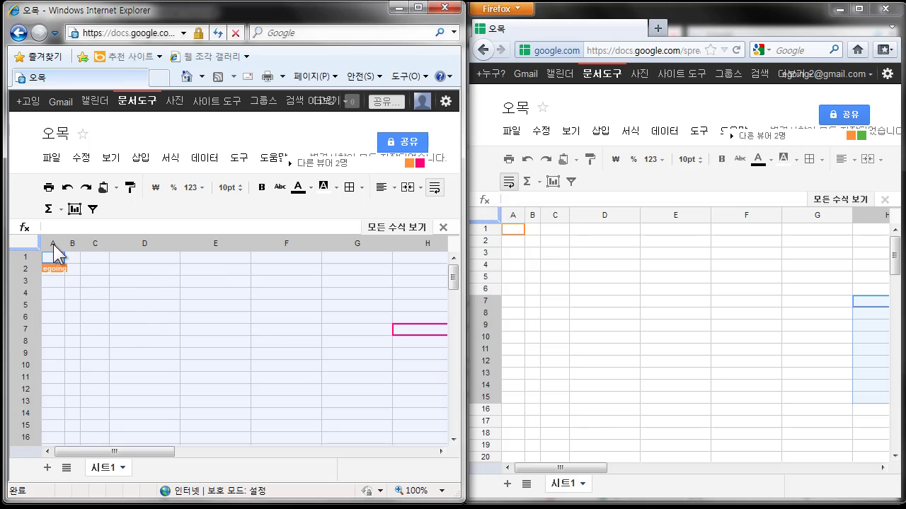
mouse_move(94, 243)
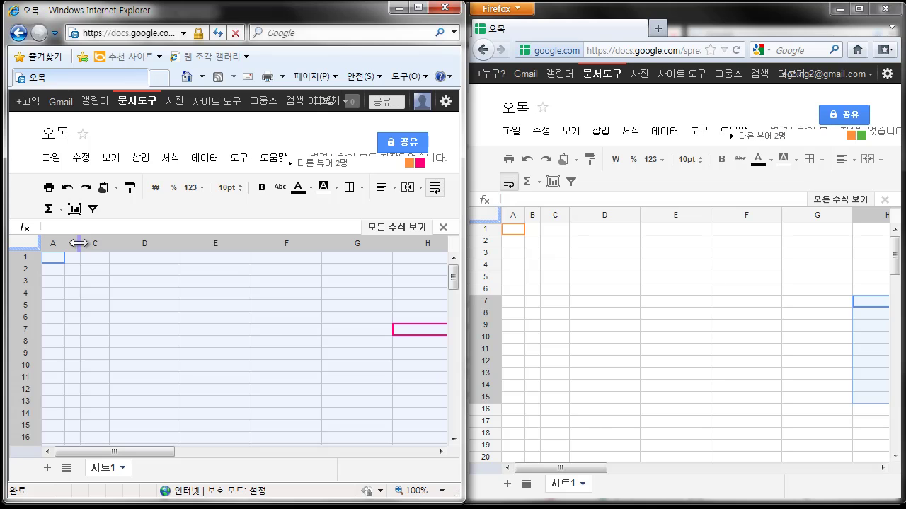
drag(78, 243, 78, 243)
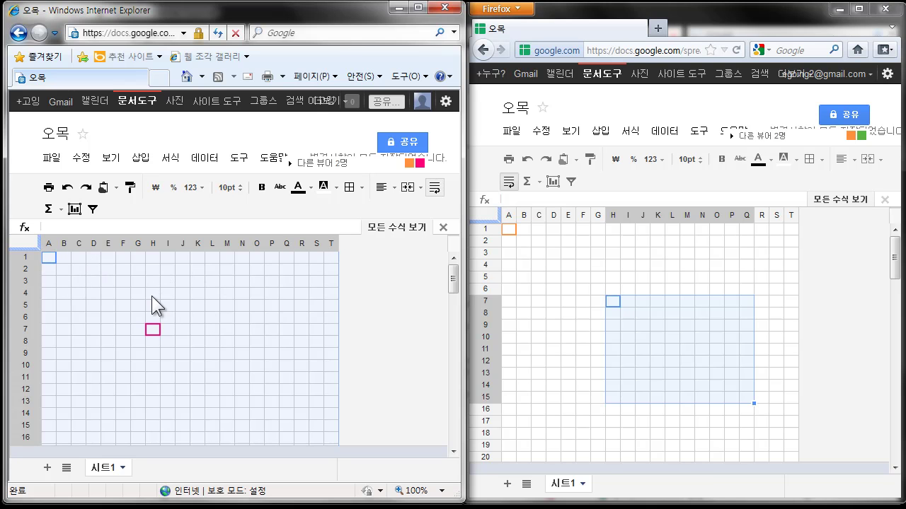
Step: Play O in H7, then answer with X in I7 in the other browser
click(162, 346)
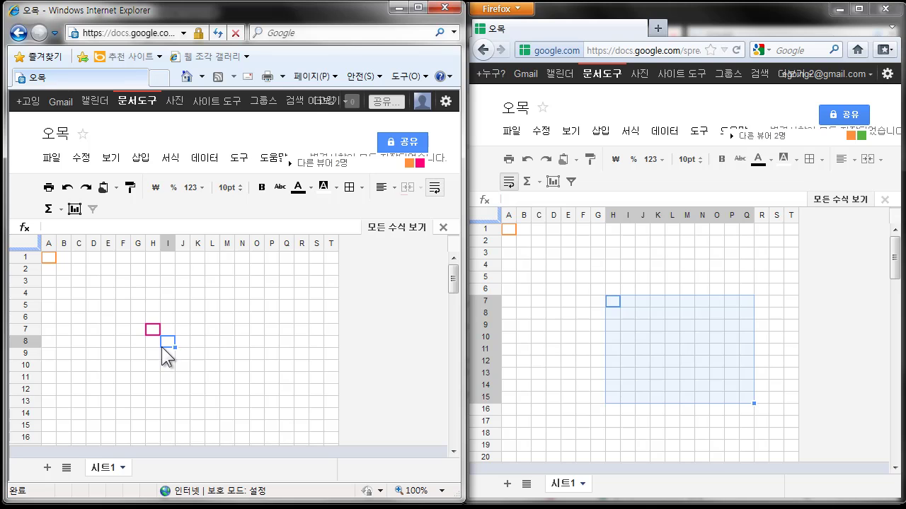
click(201, 315)
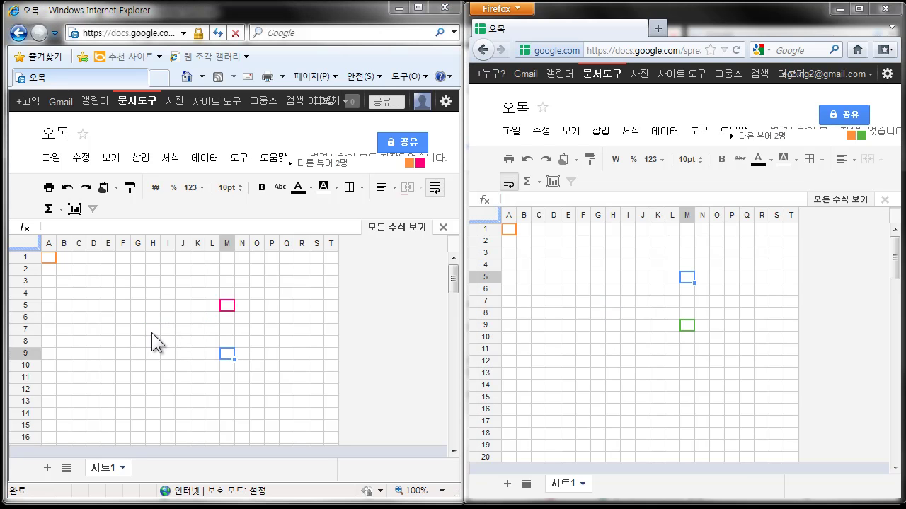
click(152, 330)
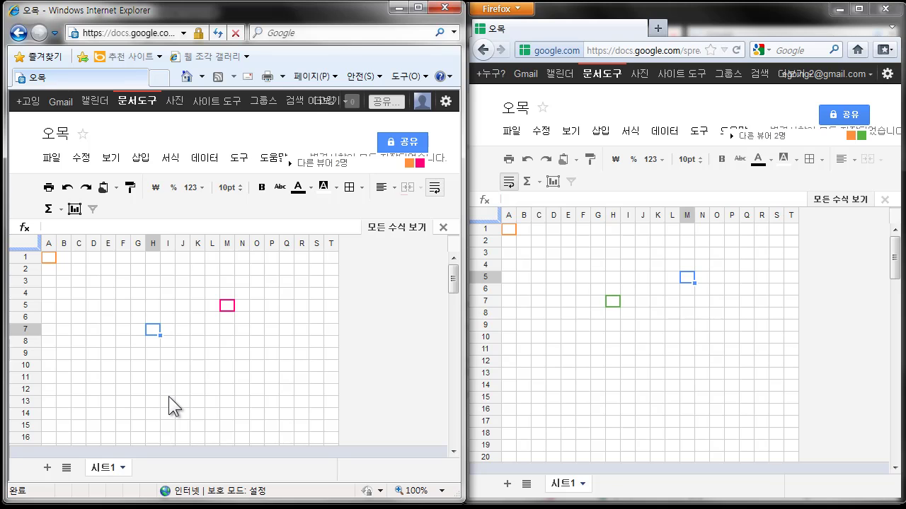
text(O)
key(Return)
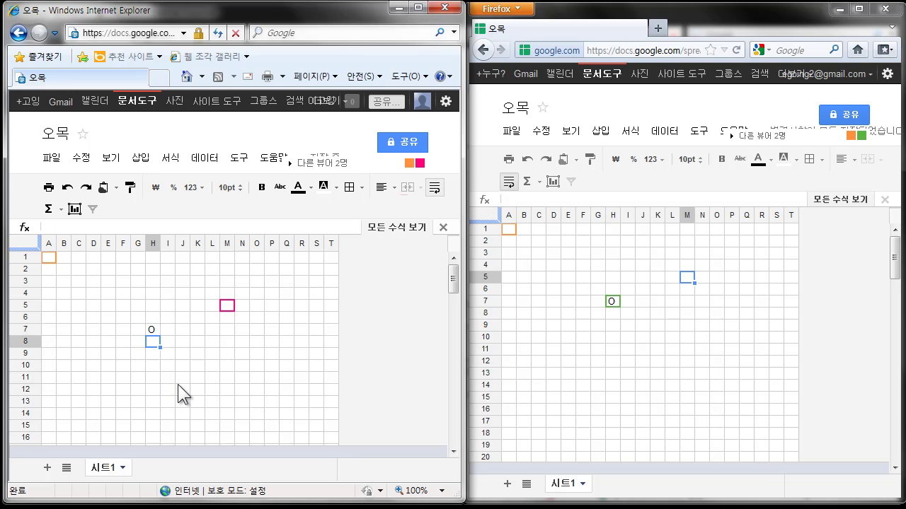
click(648, 338)
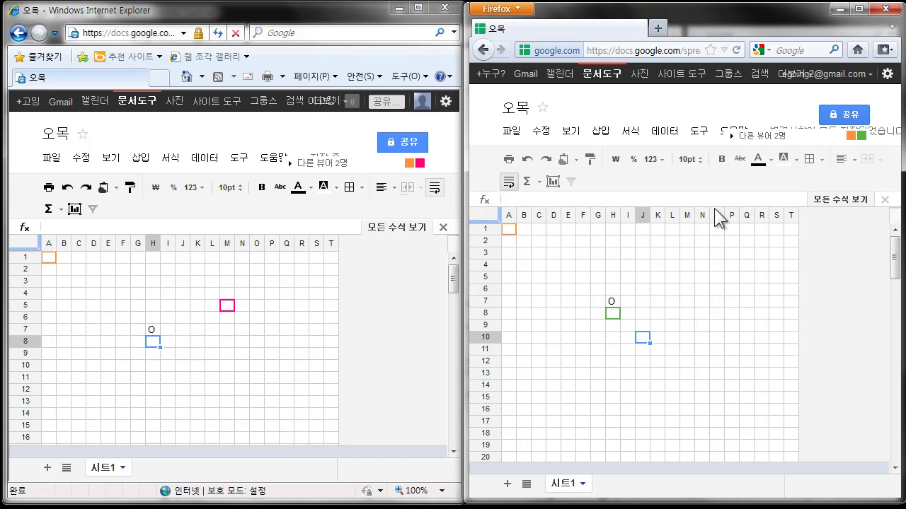
click(616, 303)
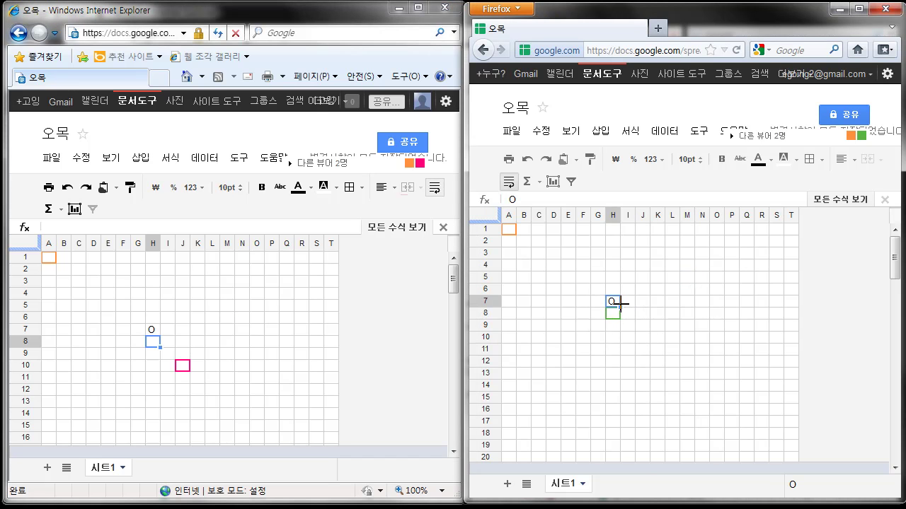
click(629, 304)
text(X)
key(Return)
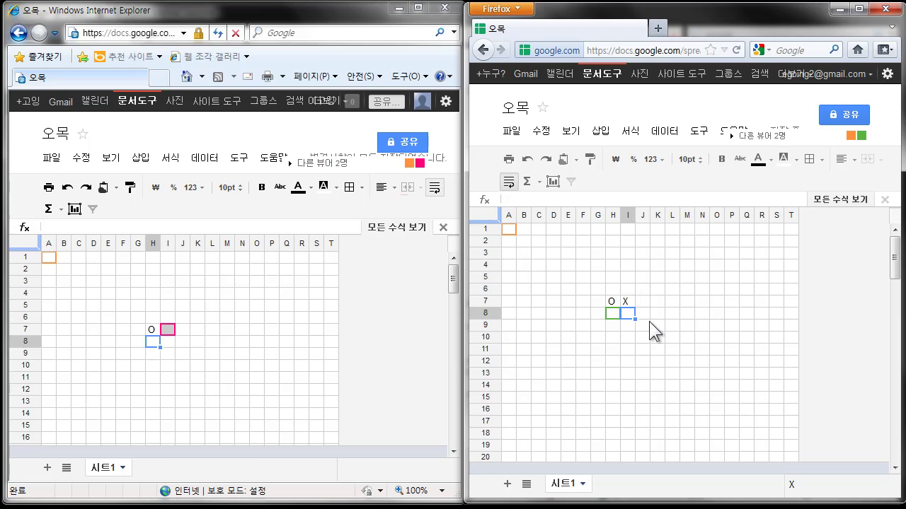
Step: Extend O's column downward with marks in H8 and H9
click(173, 359)
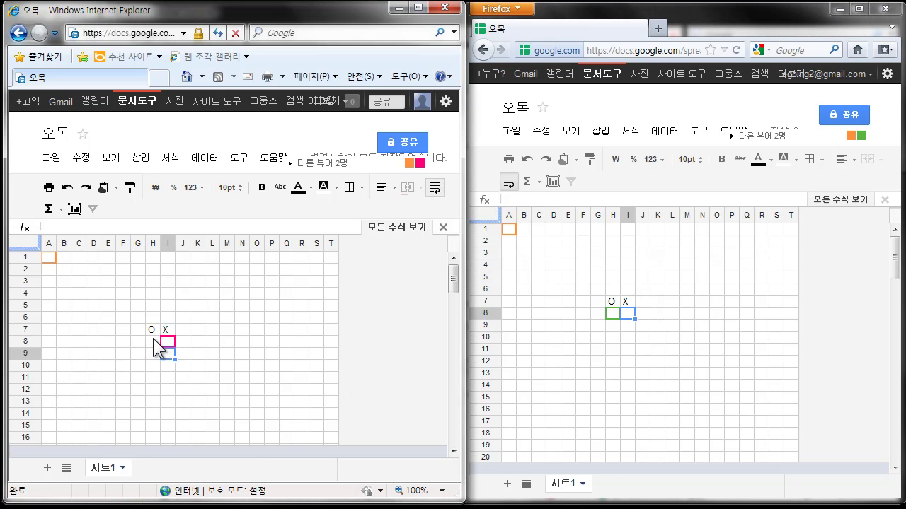
click(154, 339)
text(O)
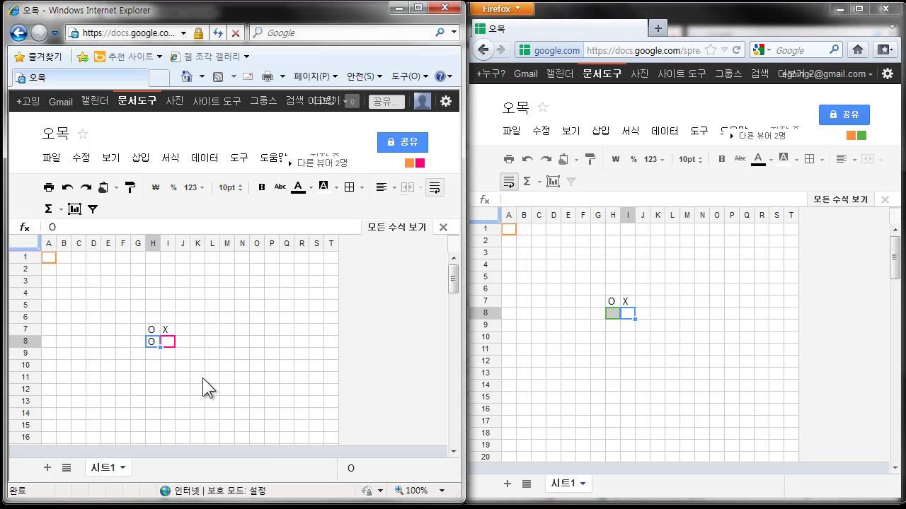
click(155, 356)
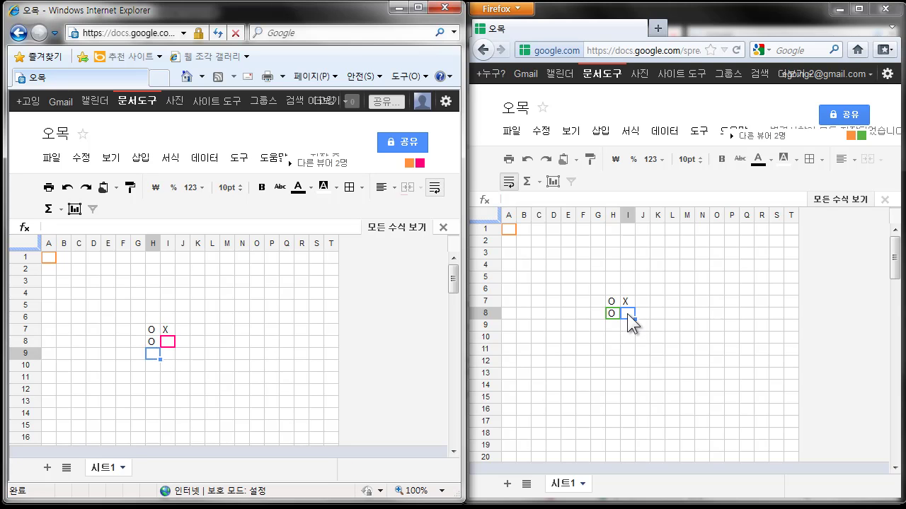
text(X)
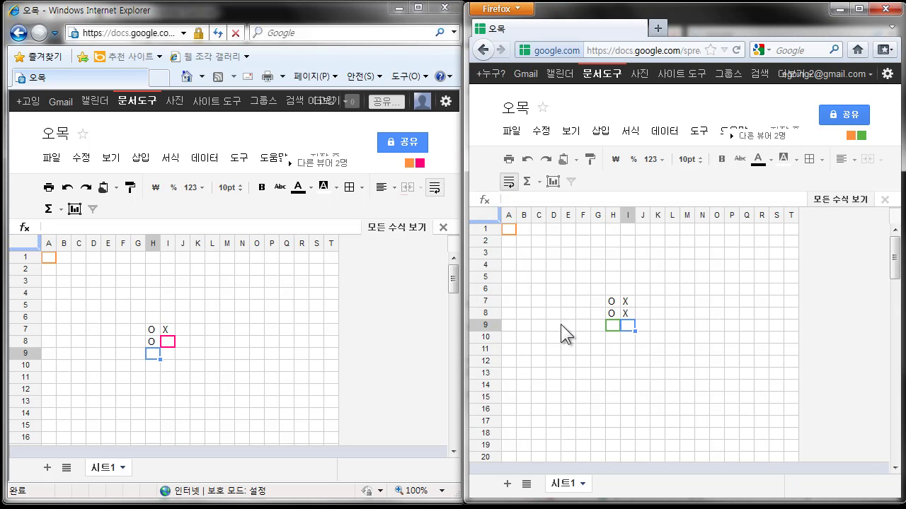
click(192, 381)
click(154, 355)
text(O)
key(Return)
Step: Block with X at H10, add O at H6, then block with X at H5
click(700, 337)
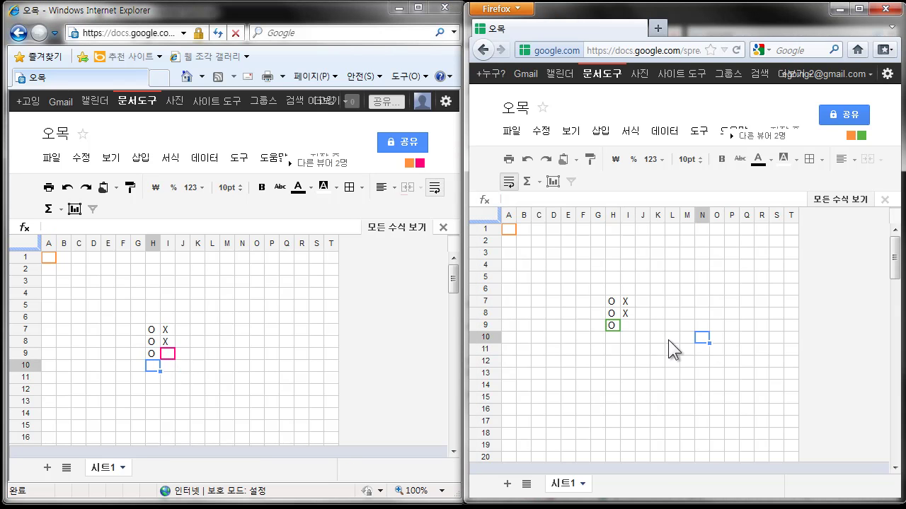
click(617, 339)
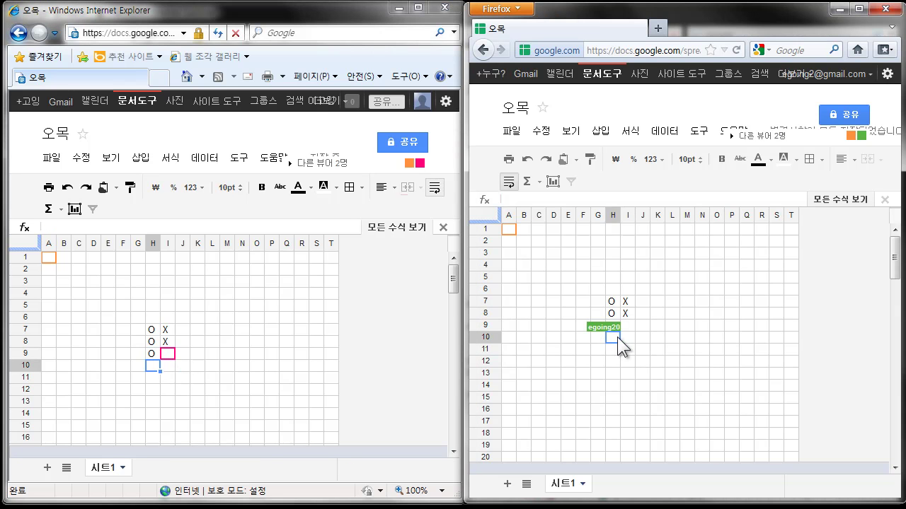
text(X)
click(668, 315)
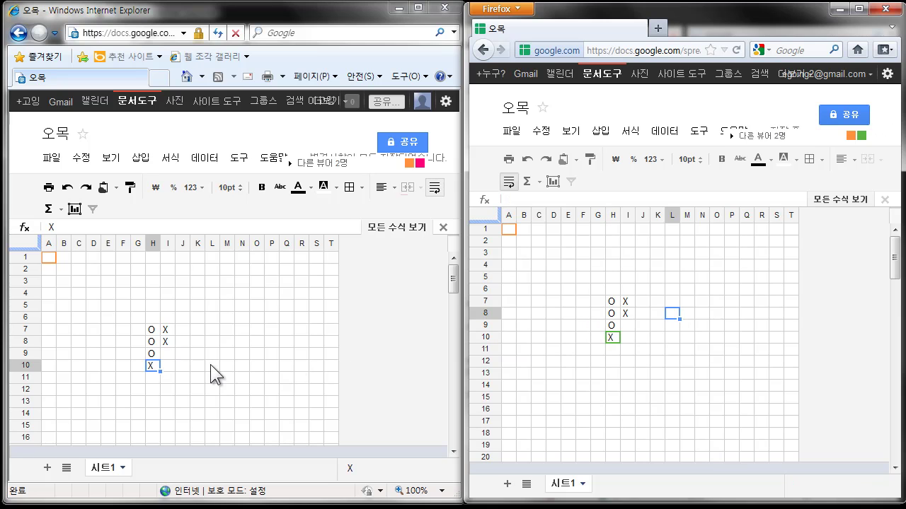
click(152, 317)
text(O)
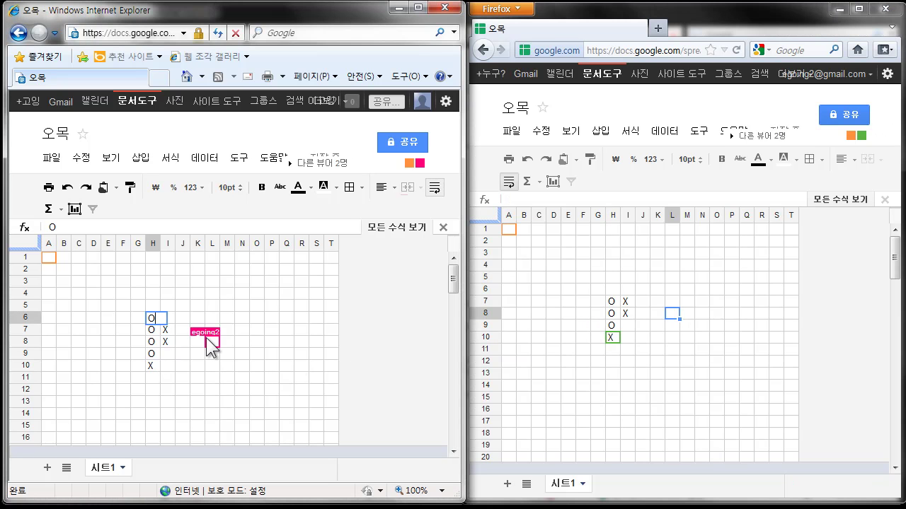
click(627, 279)
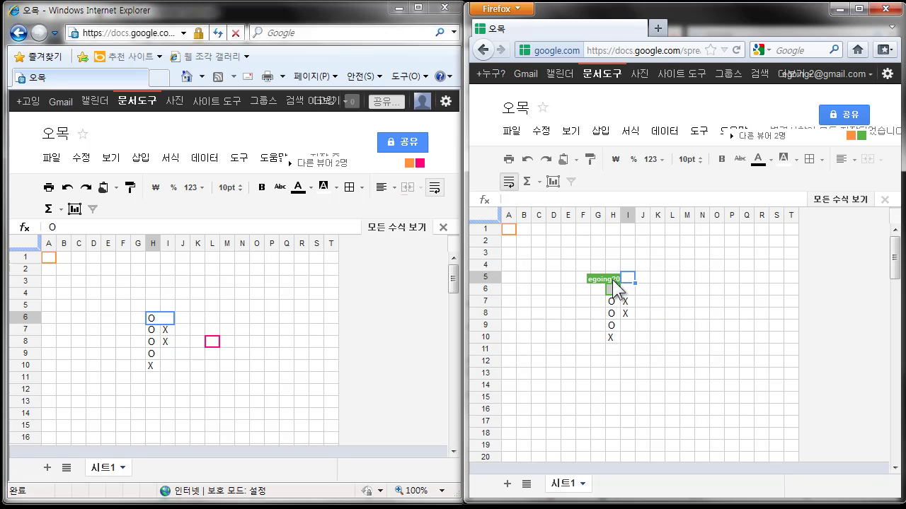
click(614, 276)
text(X)
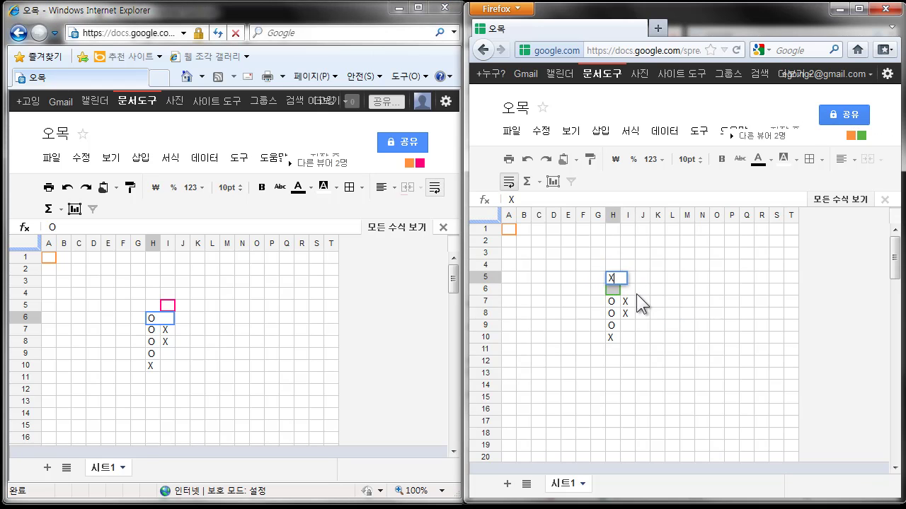
key(Return)
Step: Confirm O in H6, play O in I6, and answer with X in I5
click(148, 387)
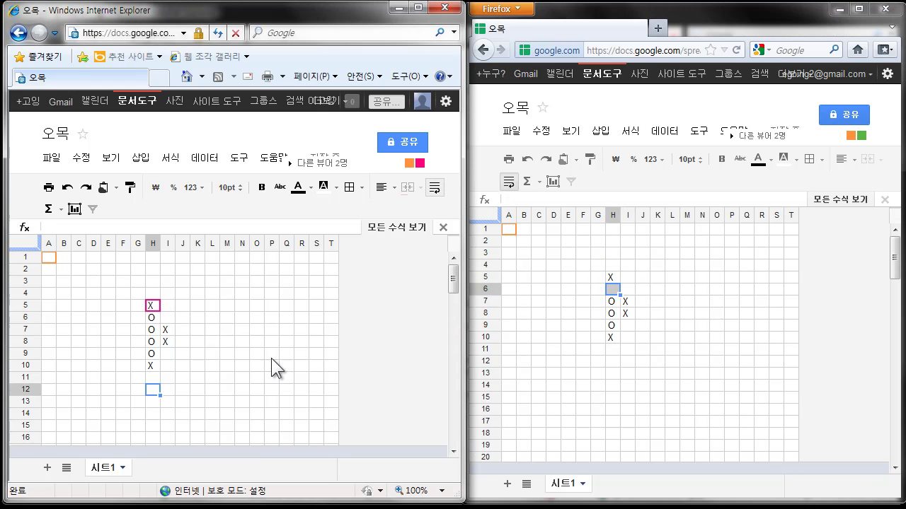
click(660, 315)
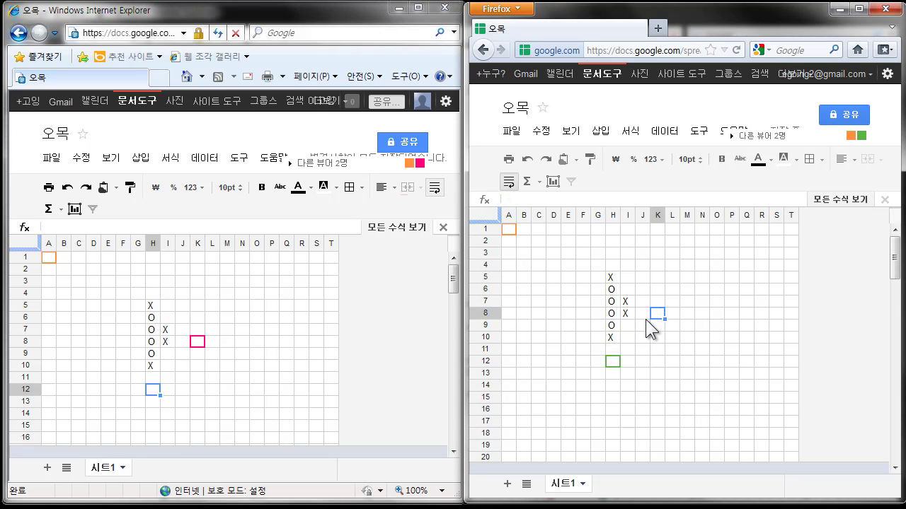
click(166, 319)
text(O)
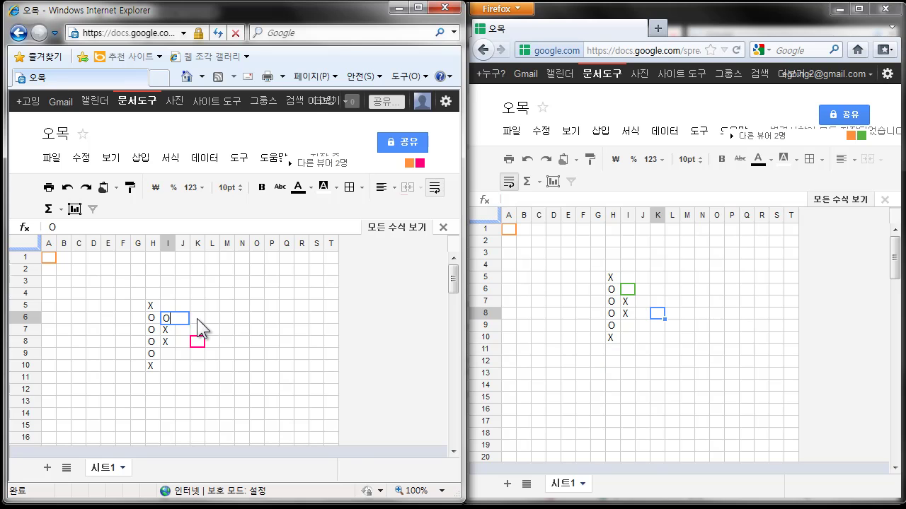
key(Return)
click(653, 299)
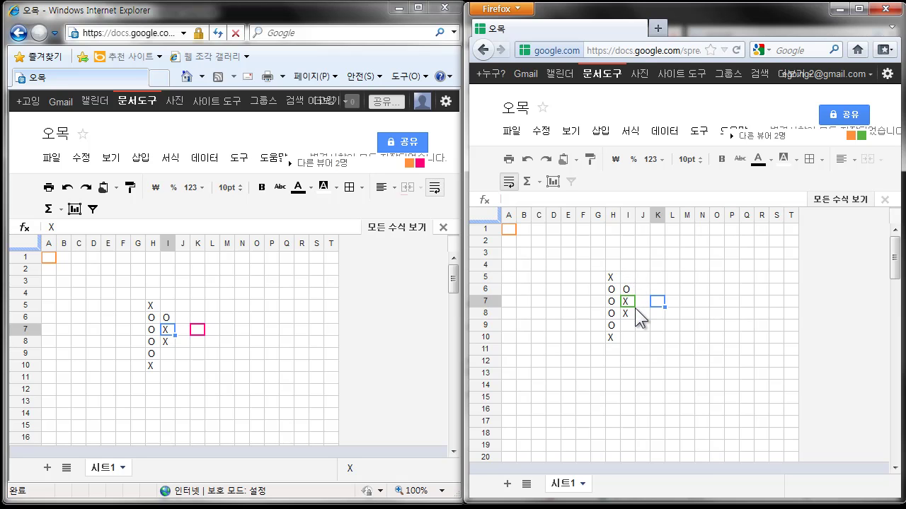
click(628, 278)
double_click(627, 277)
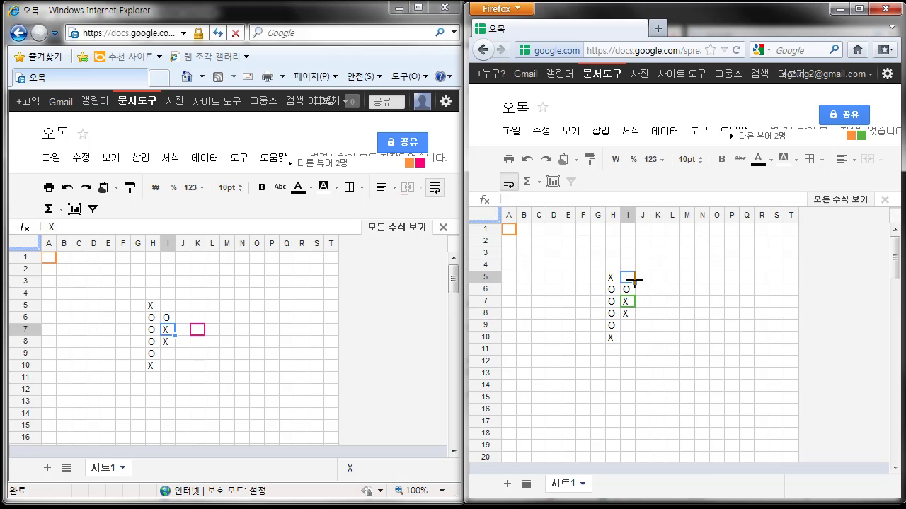
text(X)
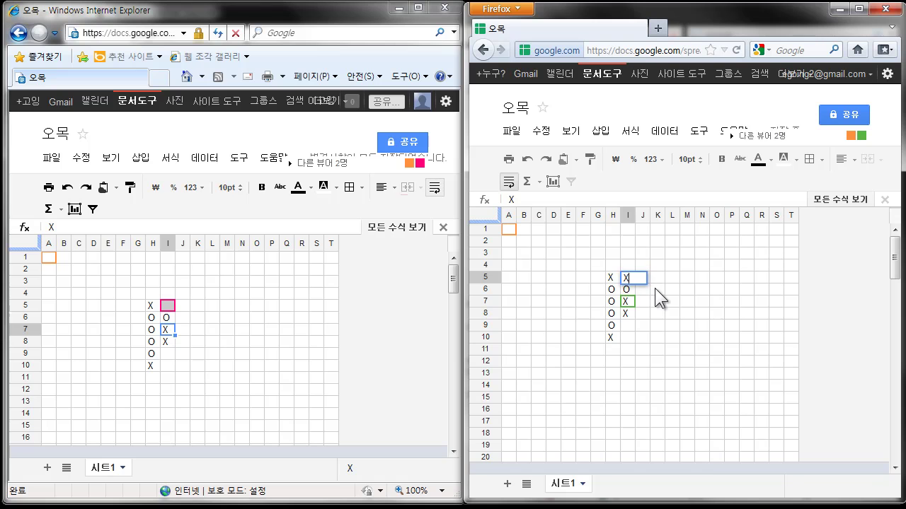
key(Return)
Step: Play O in J6 and block it with X in K6
click(655, 288)
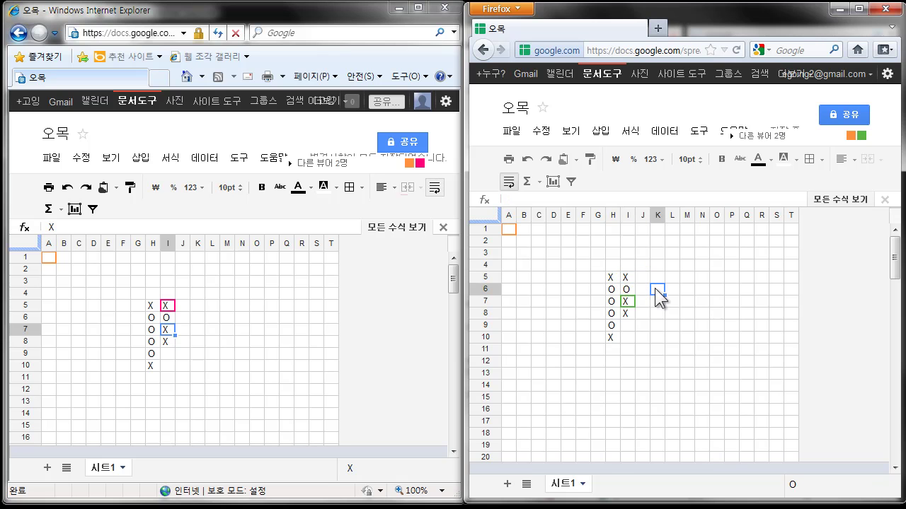
click(182, 318)
text(O)
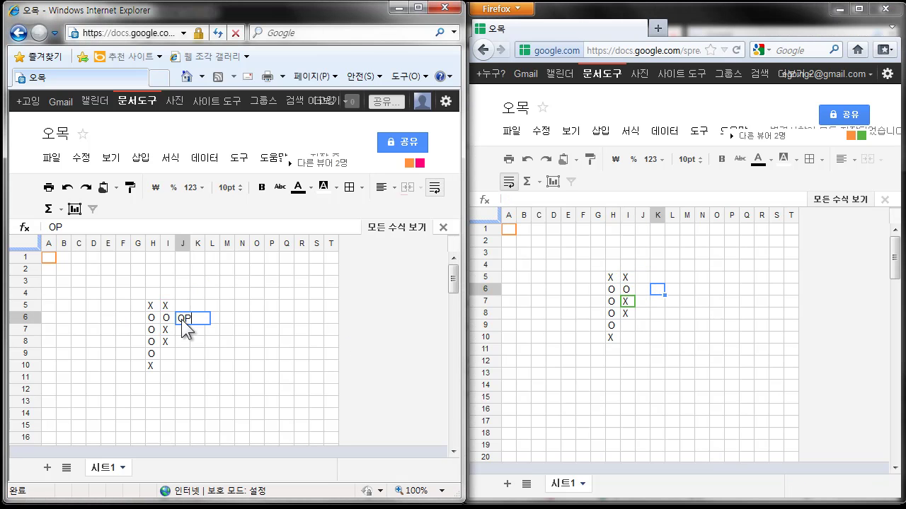
key(Return)
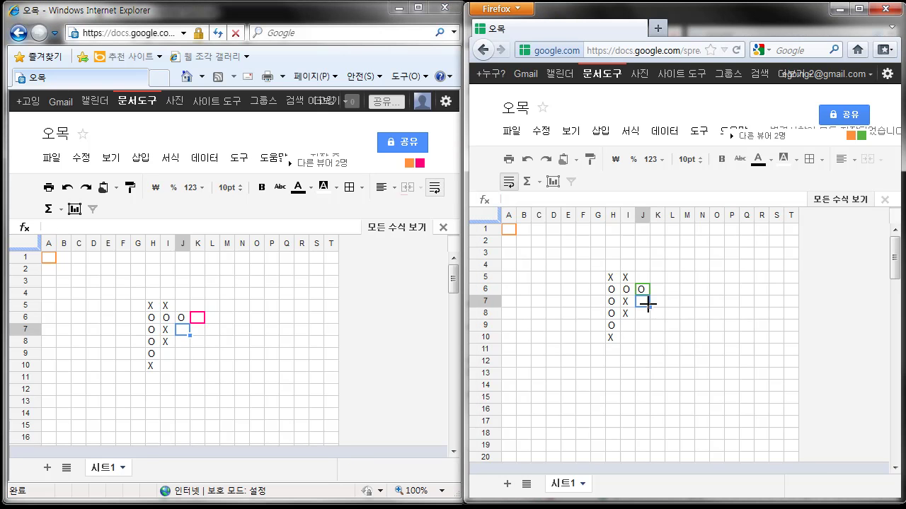
text(X)
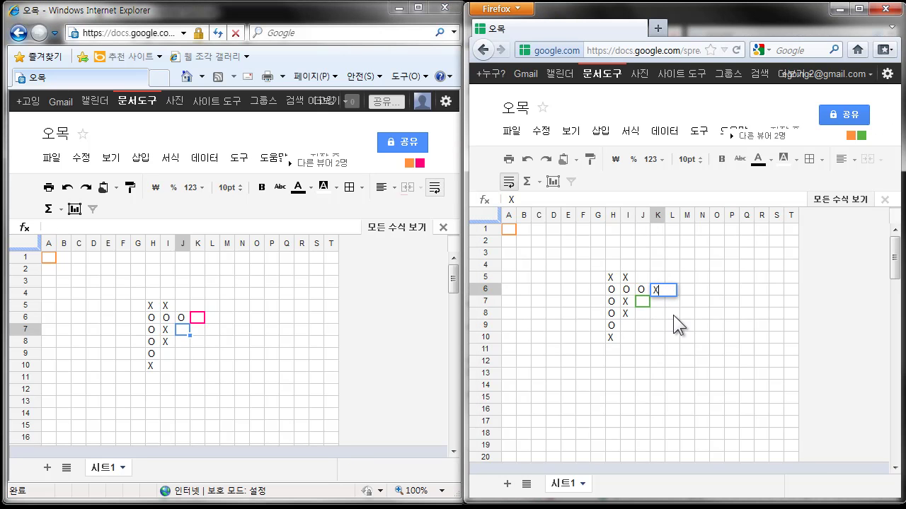
click(673, 315)
Step: Play O in G6 and block the row with X in F6
click(138, 317)
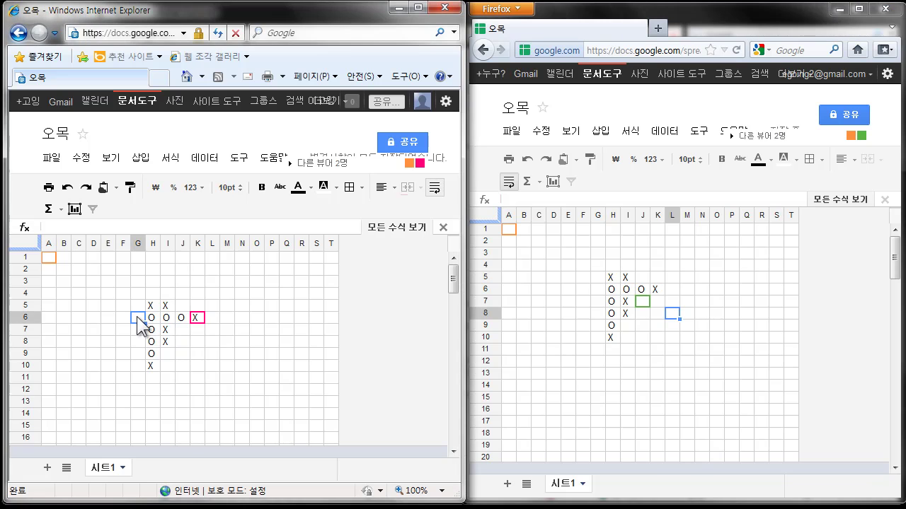
text(O)
key(Return)
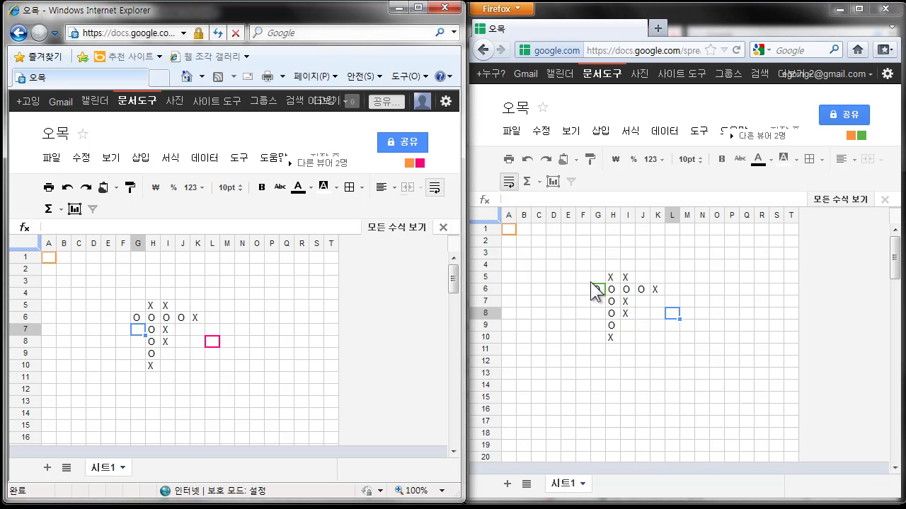
click(587, 289)
text(X)
click(589, 327)
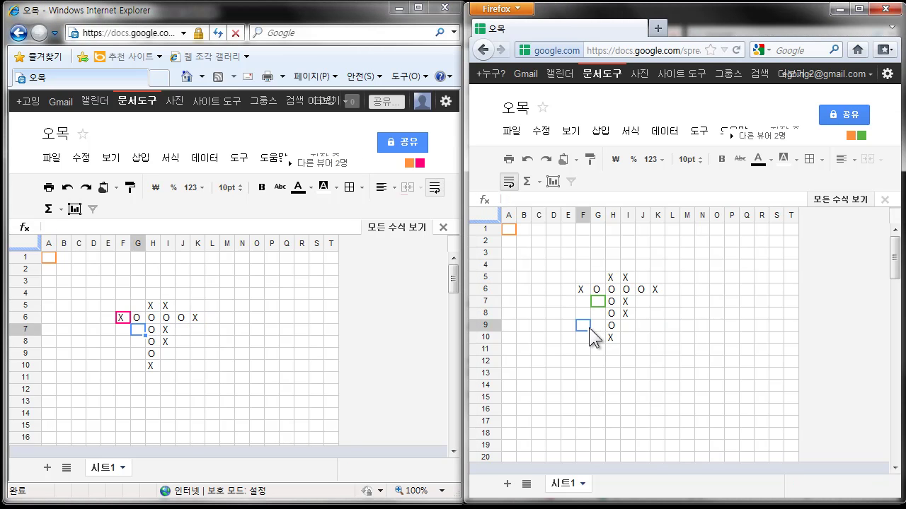